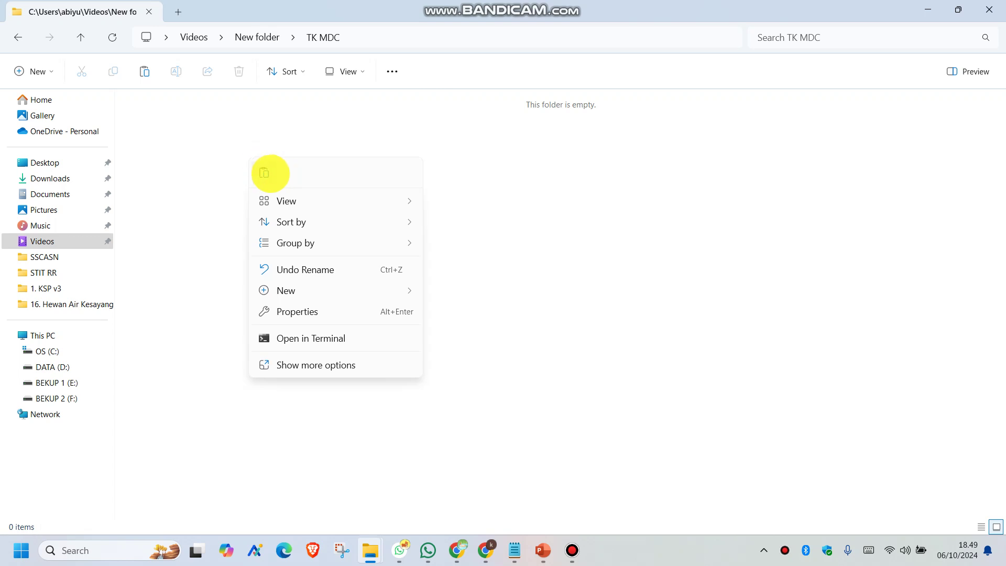
# Paste the TK masa depan cemerlang LAGI.rar archive into TK MDC and extract it there with WinRAR
pyautogui.click(264, 174)
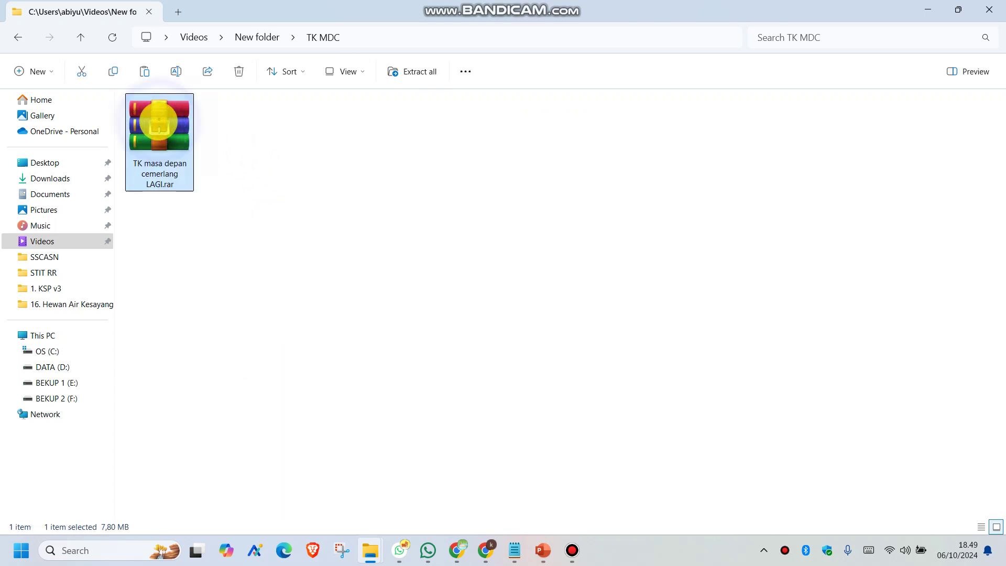
pyautogui.rightClick(159, 120)
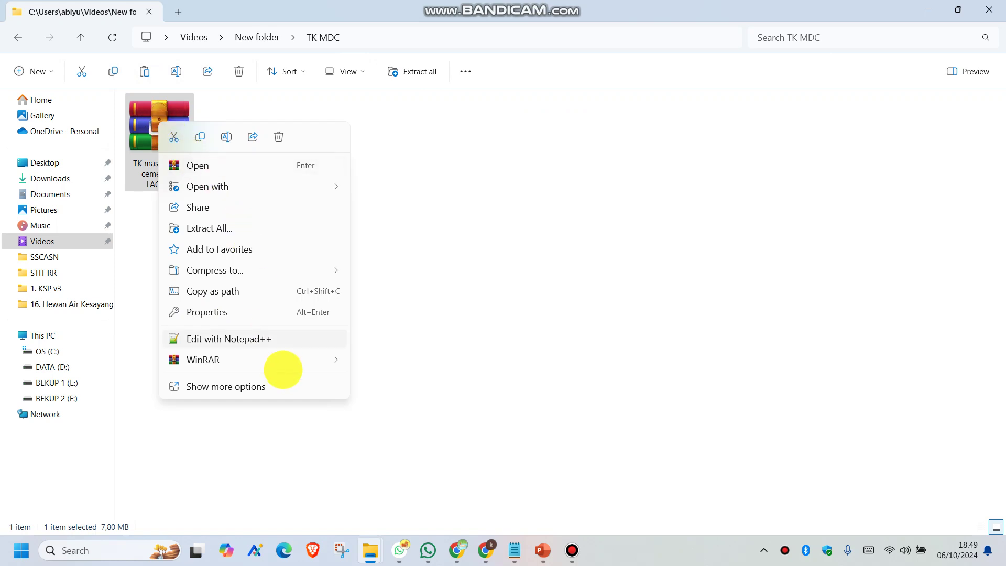
pyautogui.click(278, 362)
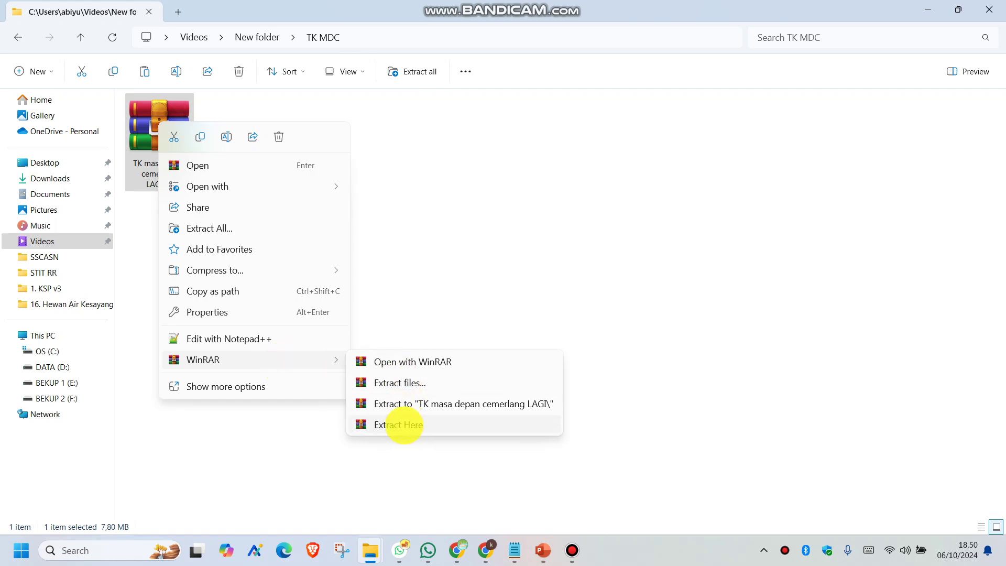
pyautogui.click(399, 424)
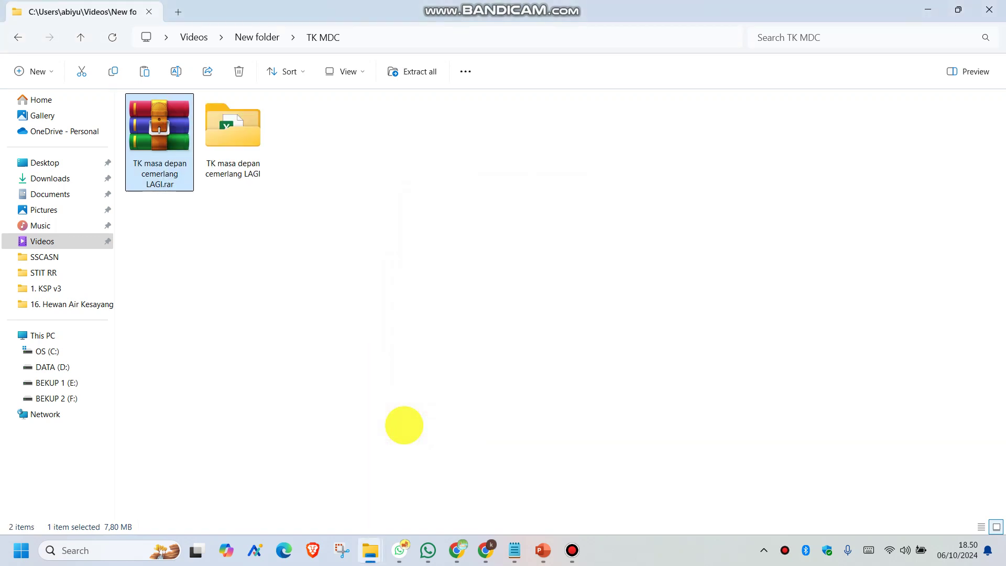
pyautogui.click(224, 130)
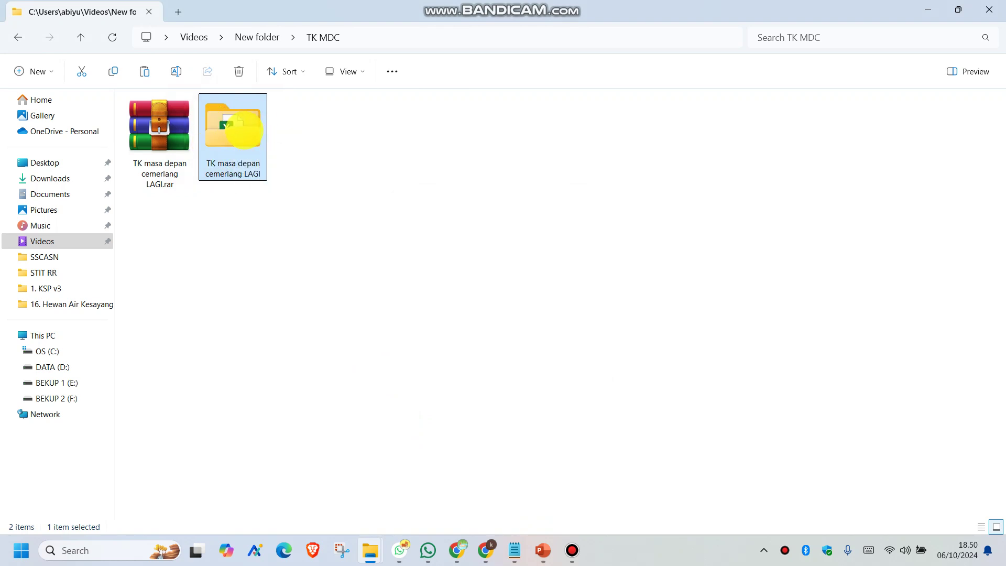
# In the extracted folder, unblock E Kumer V2 Rev.2 New2024.xlsm through its Properties dialog
pyautogui.doubleClick(233, 127)
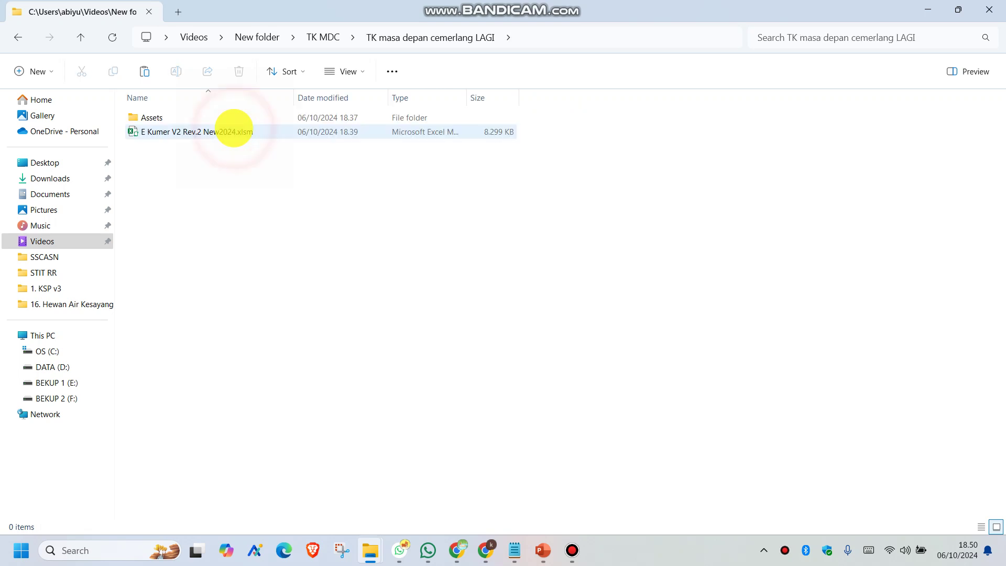
pyautogui.click(206, 131)
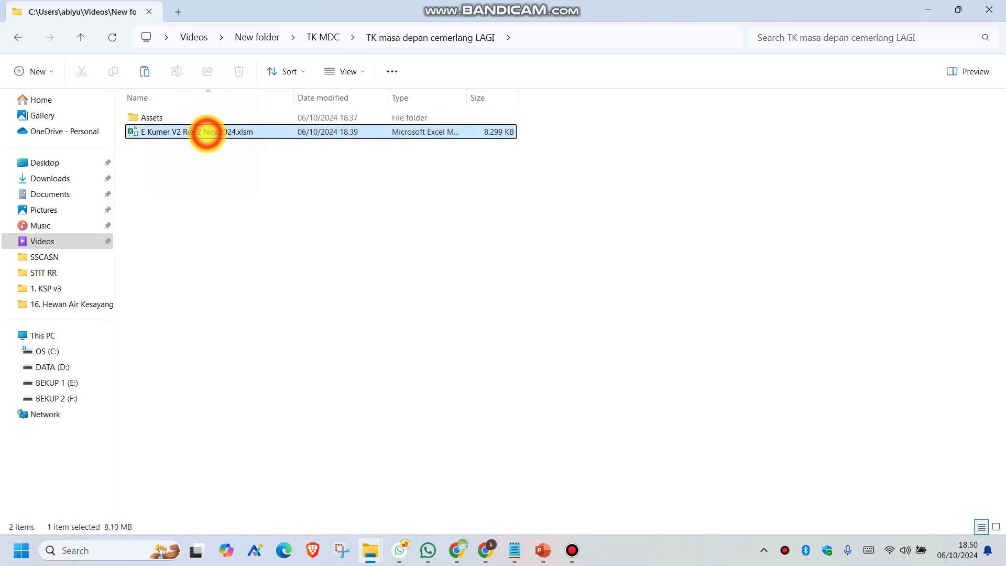
pyautogui.rightClick(206, 131)
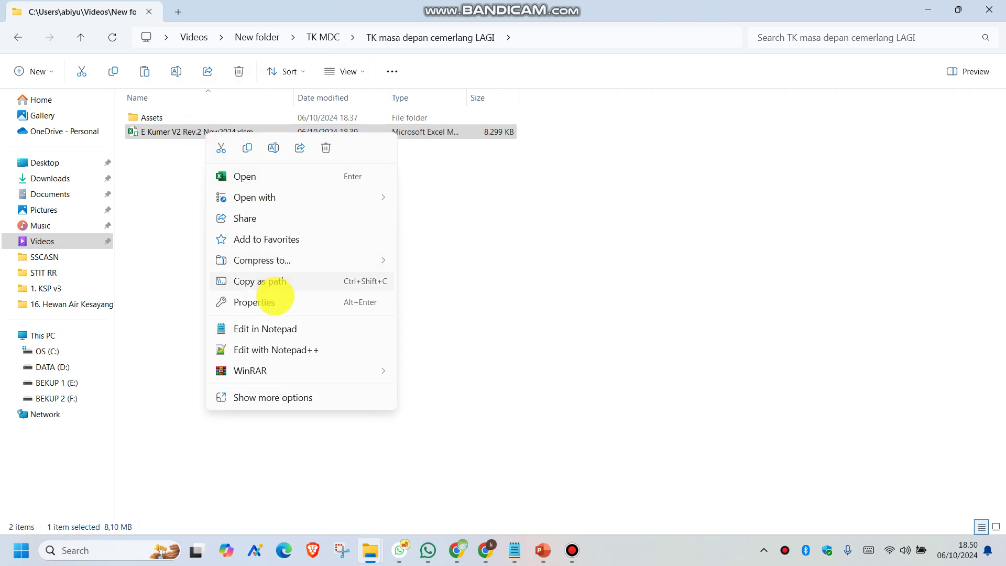
pyautogui.click(273, 303)
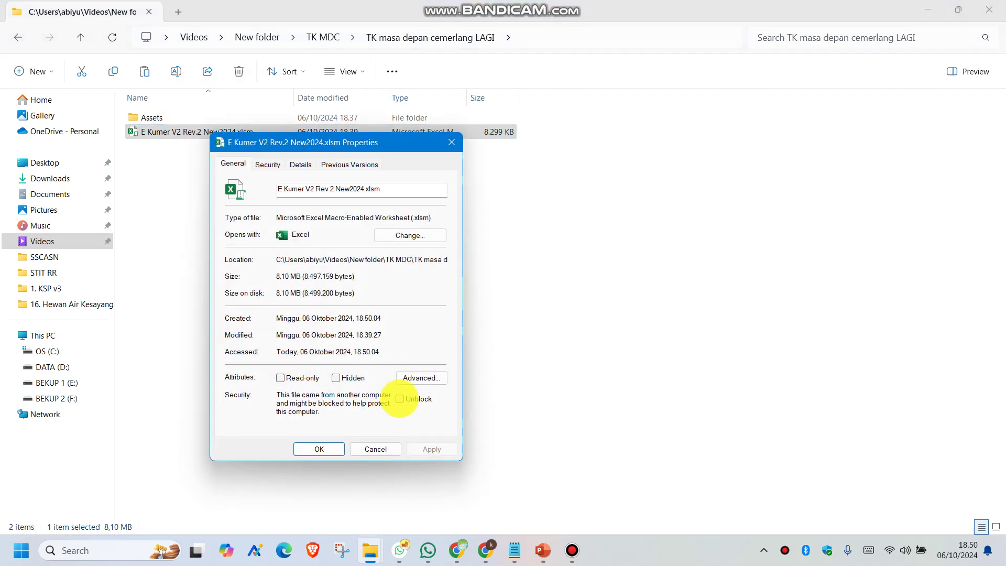
pyautogui.click(400, 398)
pyautogui.click(429, 449)
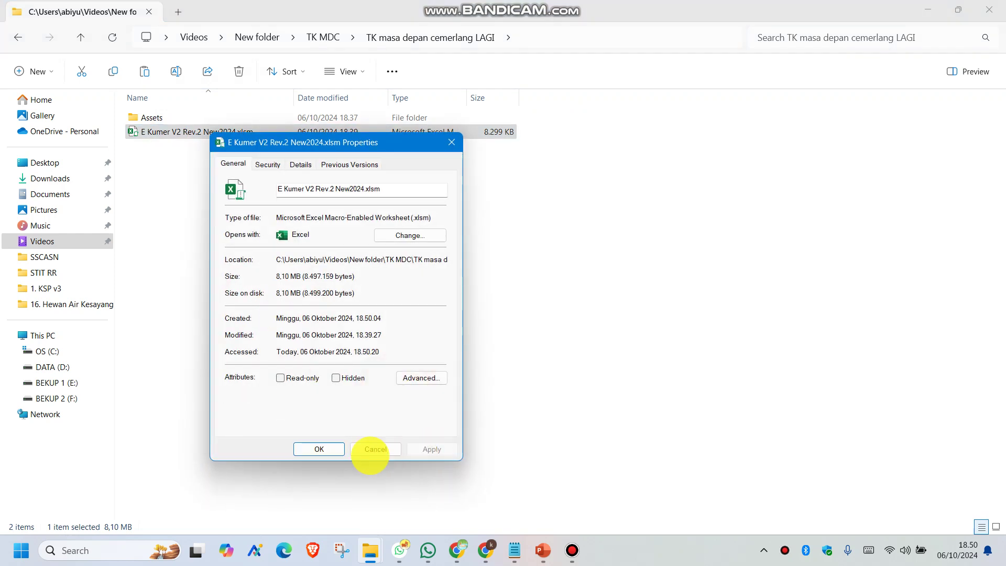
pyautogui.click(332, 449)
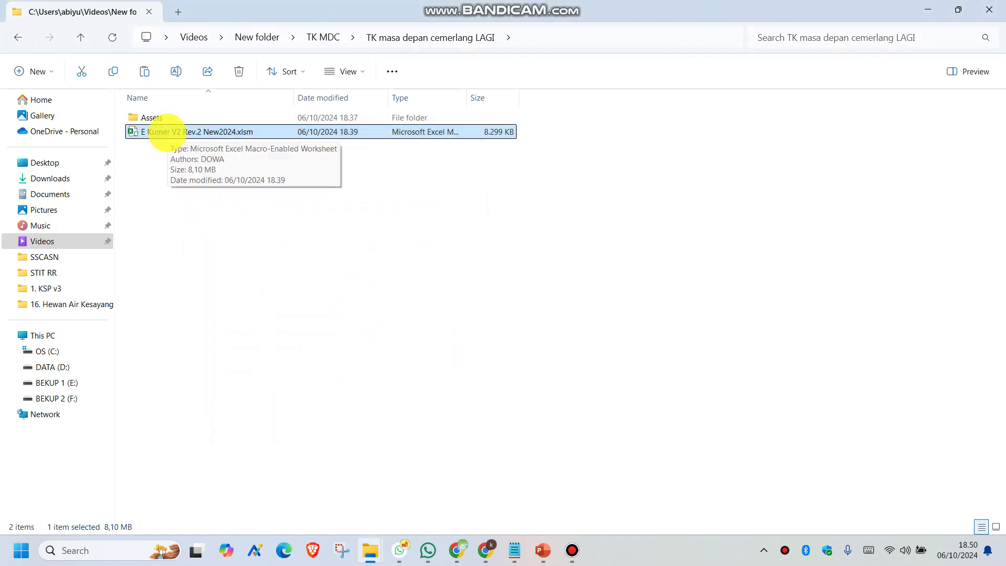
# Open E Kumer V2 Rev.2 New2024.xlsm in Excel and log in with the username and password
pyautogui.doubleClick(164, 132)
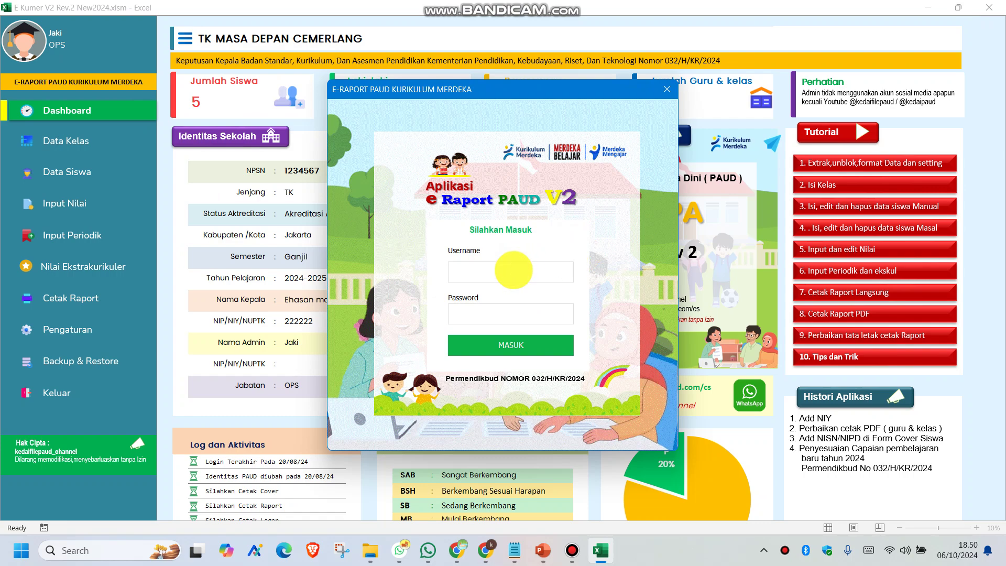
pyautogui.write('admin')
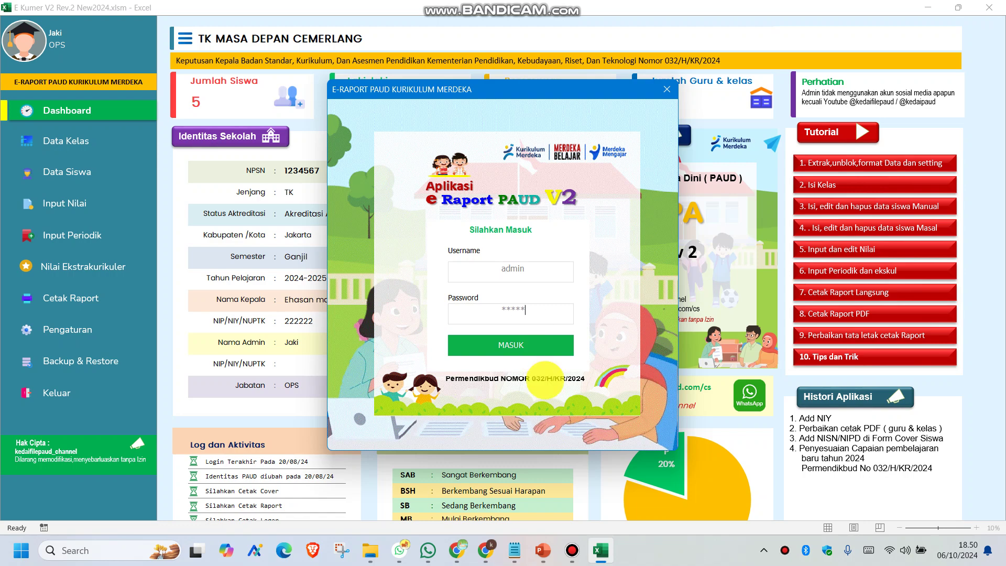
pyautogui.click(523, 352)
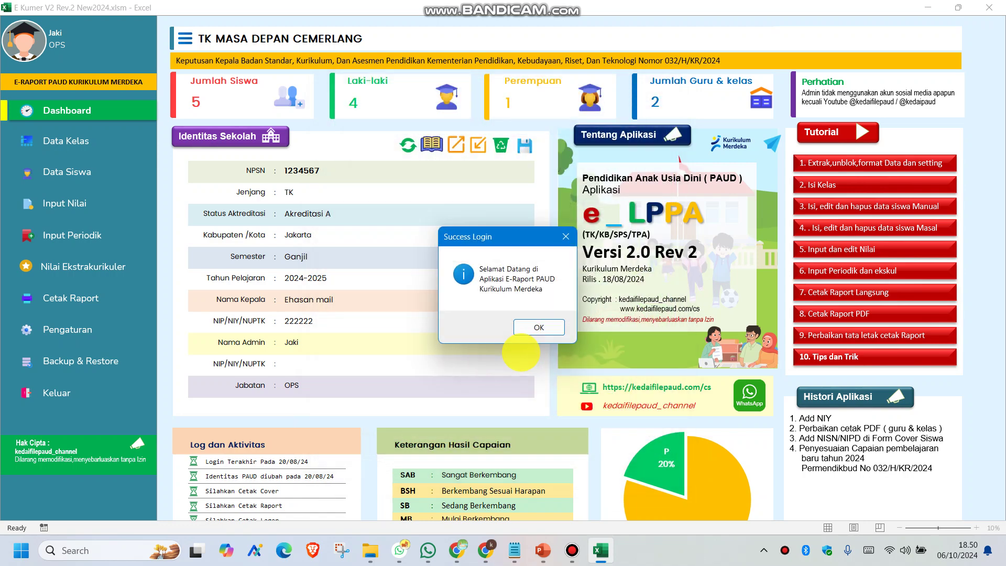
pyautogui.click(529, 327)
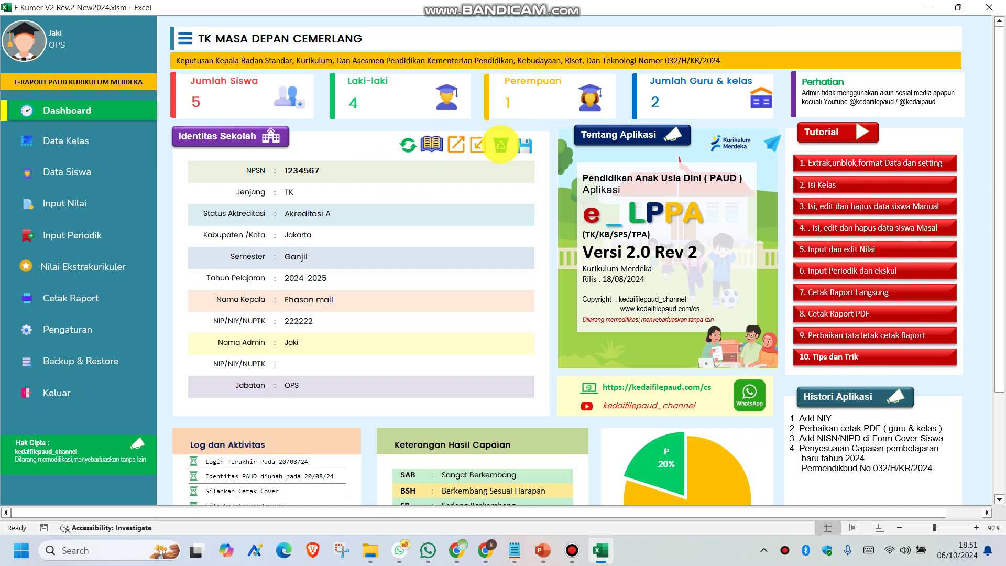
# Format the whole e-Raport database, then open the Pengaturan school identity form
pyautogui.click(500, 145)
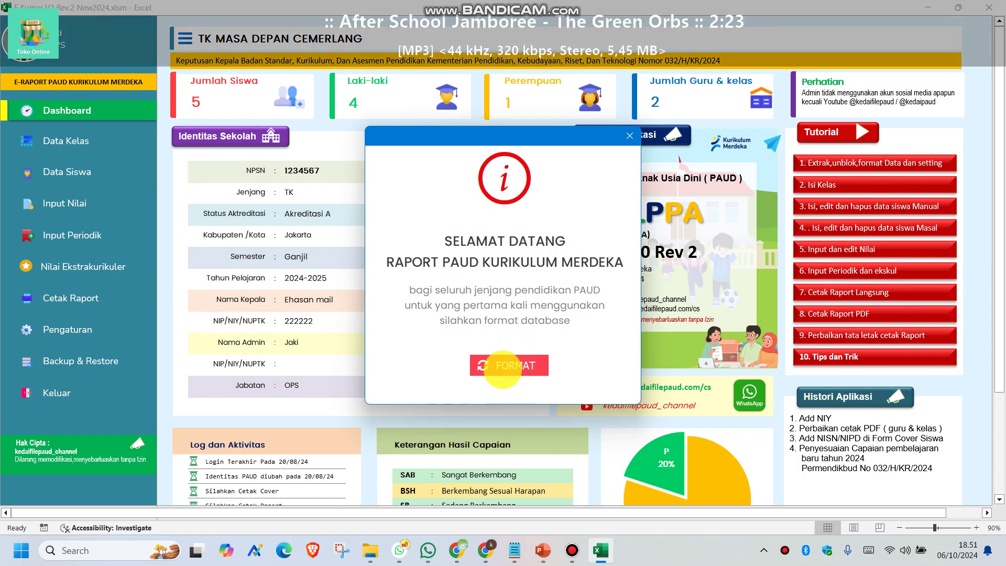
pyautogui.click(501, 366)
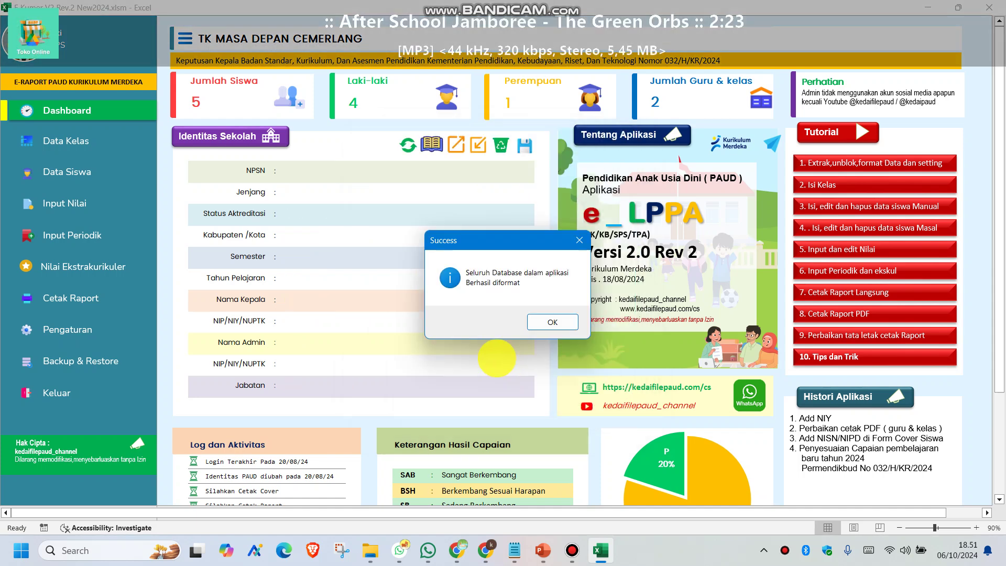
pyautogui.click(552, 322)
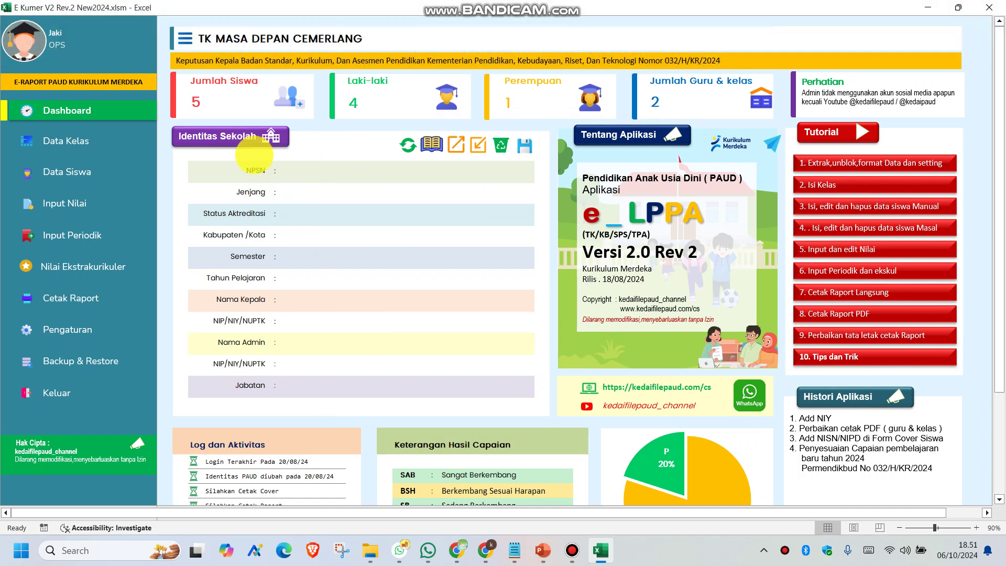
pyautogui.click(70, 330)
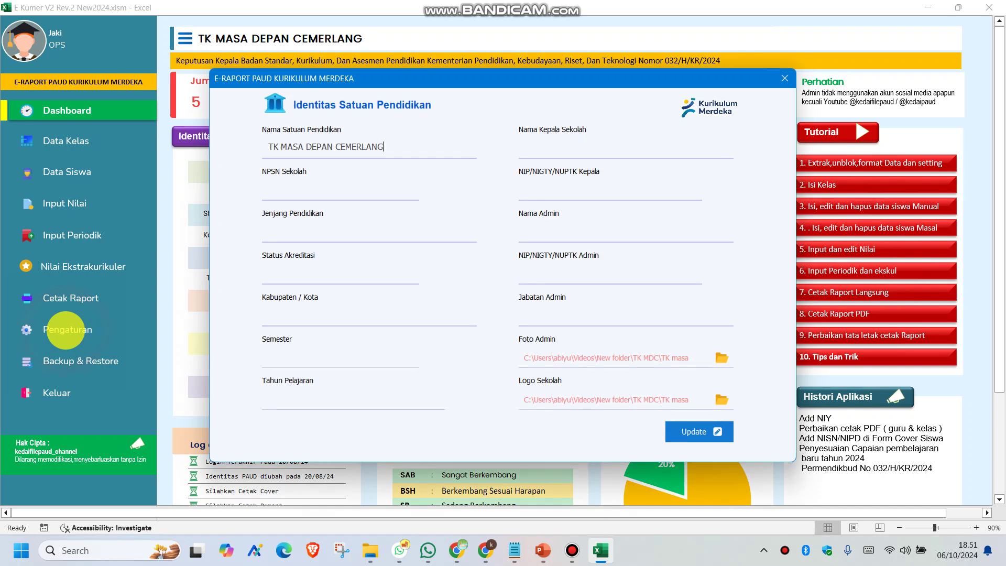
# Fill in the school's NPSN, education level, Akreditasi A, Ganjil semester and school year
pyautogui.click(277, 191)
pyautogui.write('1234567')
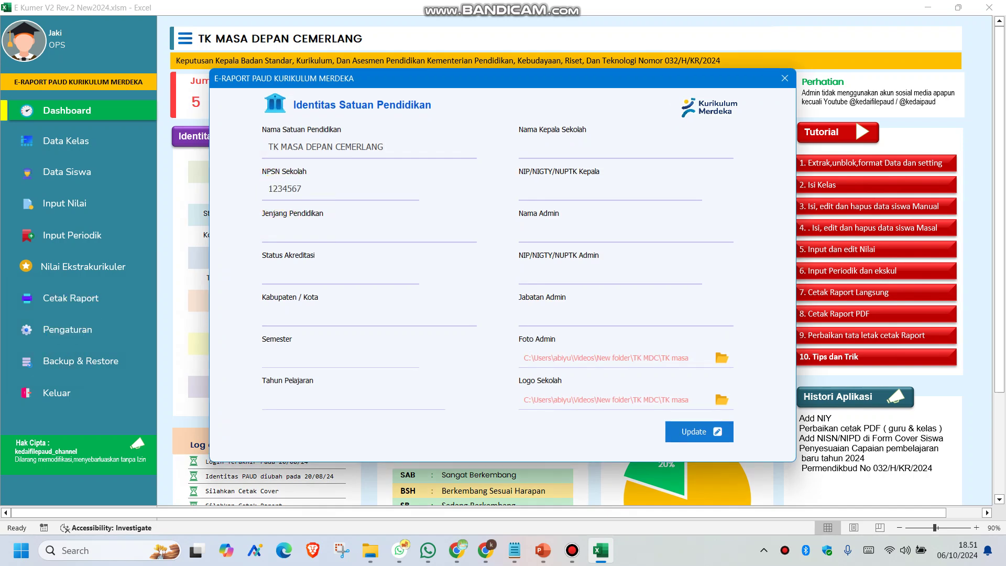
pyautogui.click(279, 234)
pyautogui.write('tk')
pyautogui.click(279, 270)
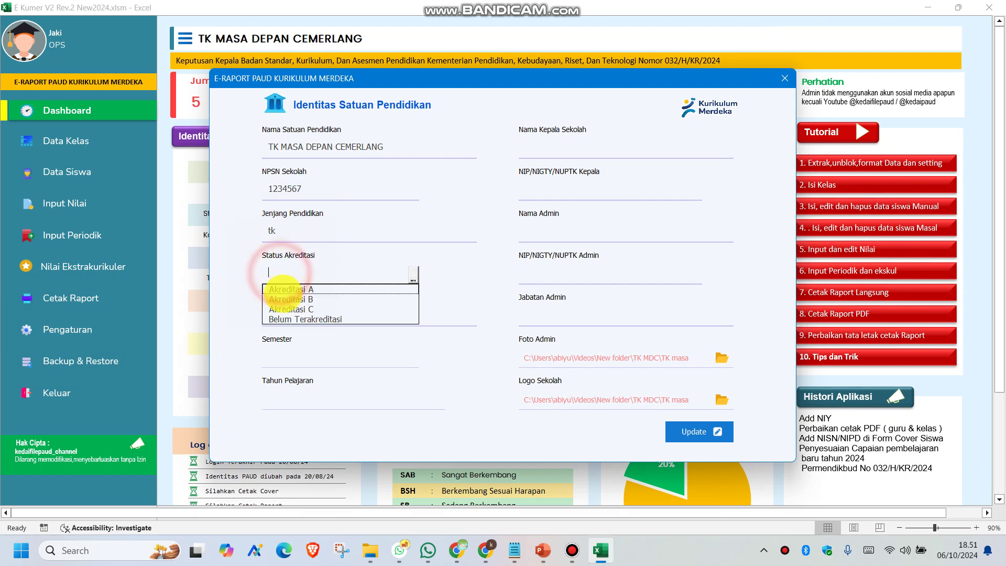
pyautogui.click(287, 289)
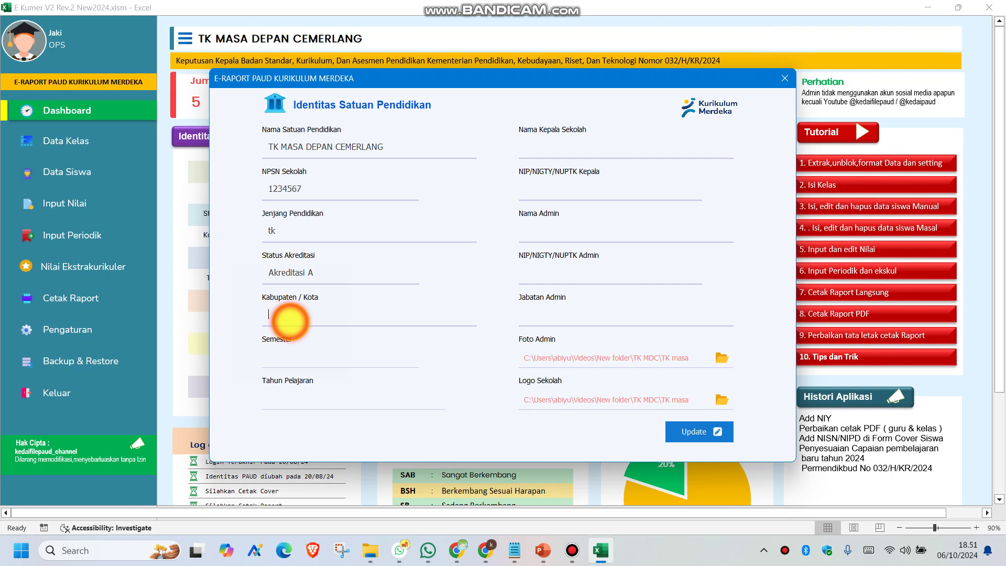
pyautogui.write('jakarta')
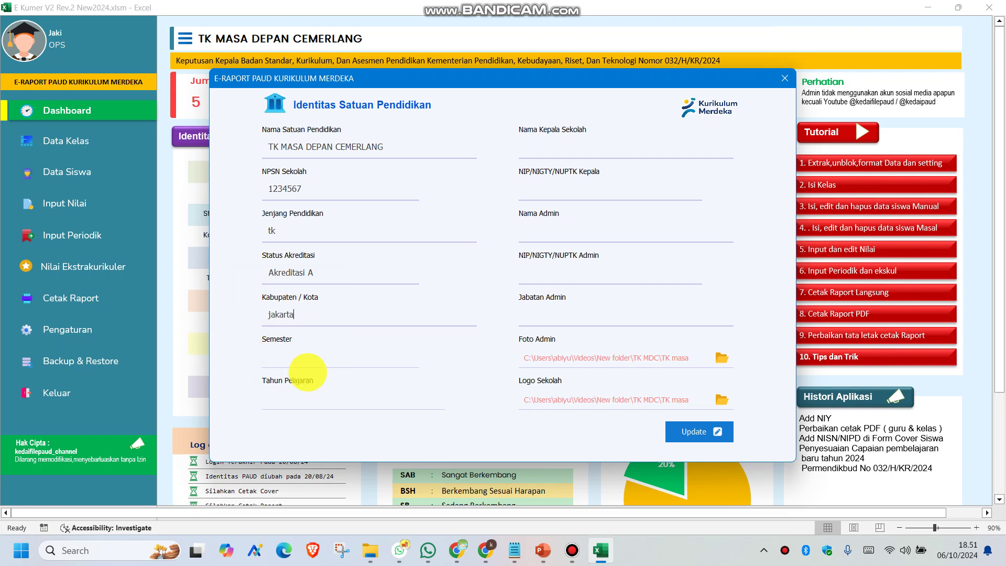
pyautogui.click(291, 357)
pyautogui.click(287, 373)
pyautogui.click(298, 406)
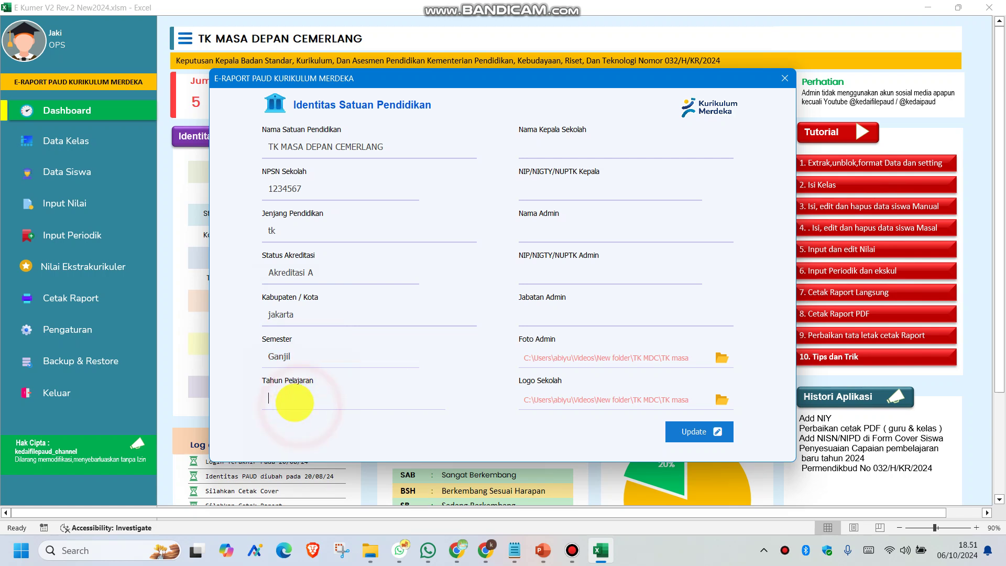
pyautogui.write('2024-2025')
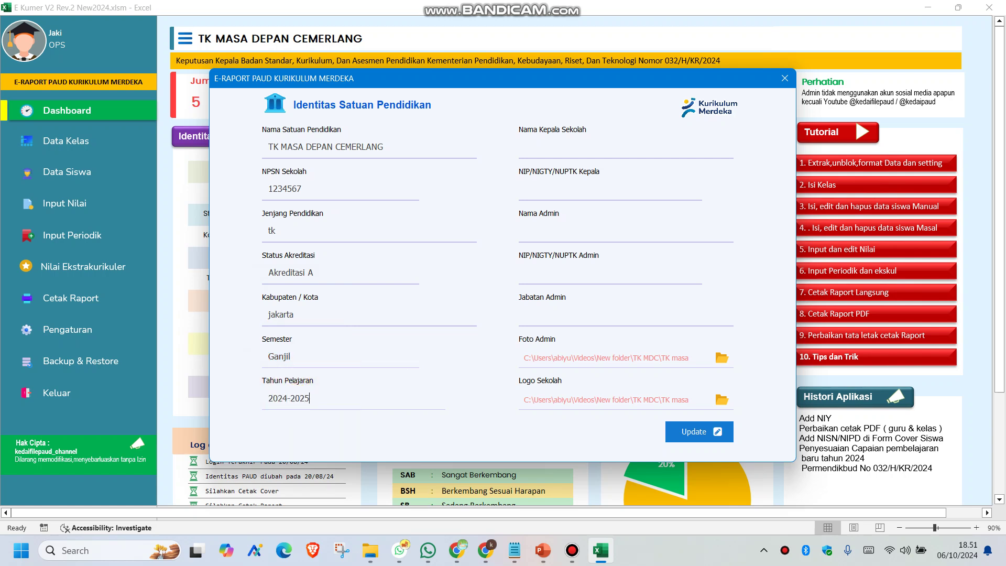
# Enter the principal's and admin's names and NIP numbers, with admin position 'guru'
pyautogui.click(538, 147)
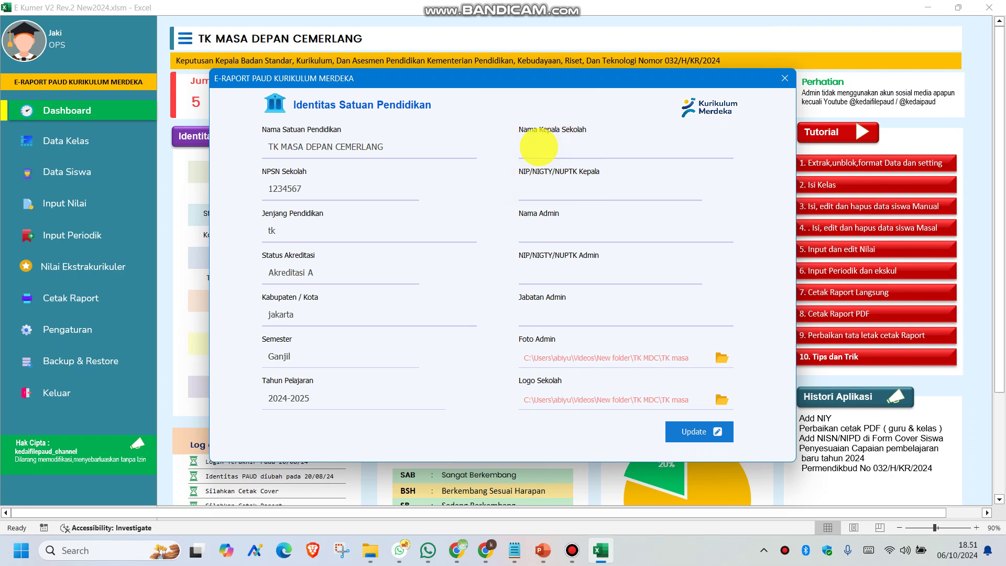
pyautogui.write('upin')
pyautogui.click(576, 188)
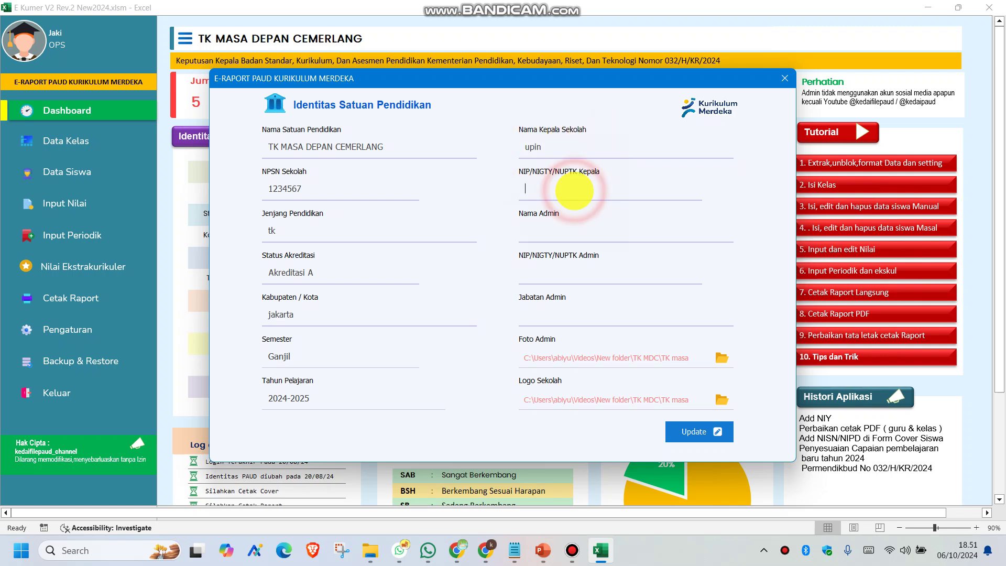
pyautogui.write('9999999999')
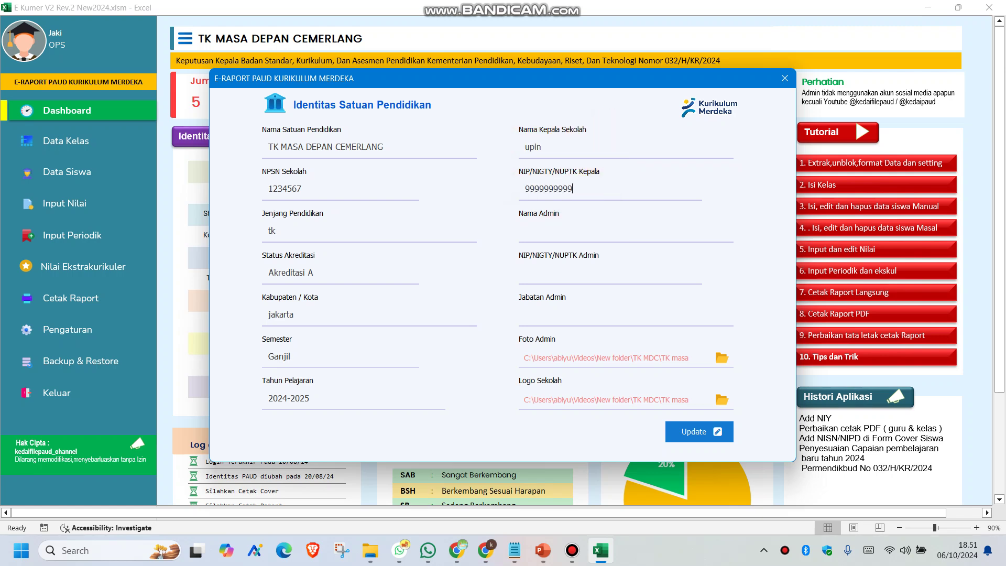
pyautogui.click(566, 233)
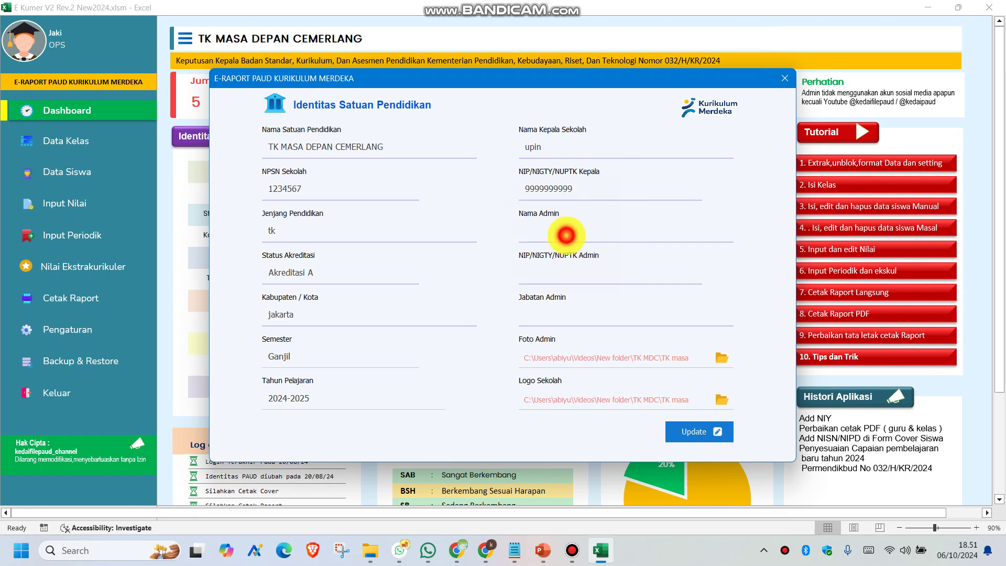
pyautogui.write('ipin')
pyautogui.click(560, 270)
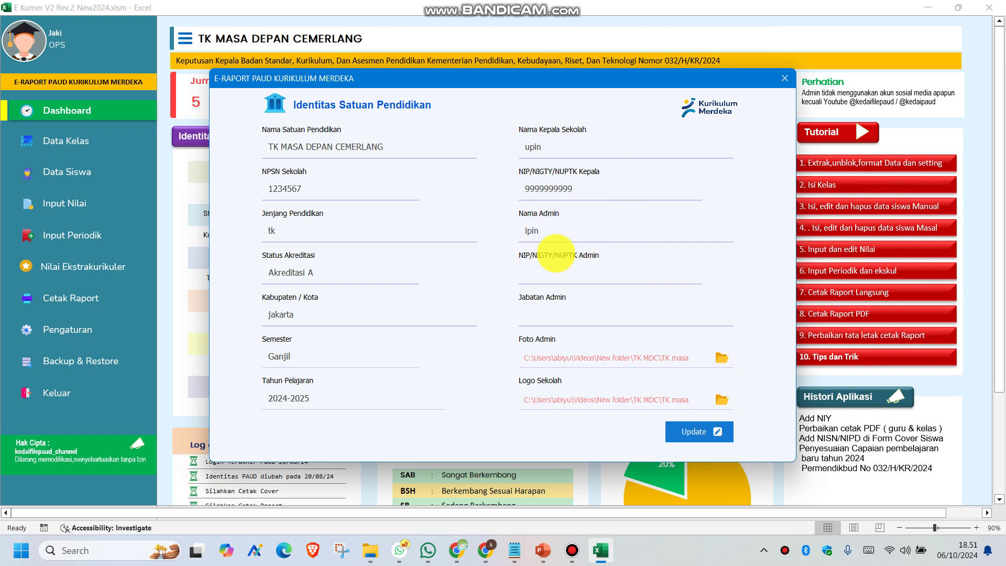
pyautogui.write('88888')
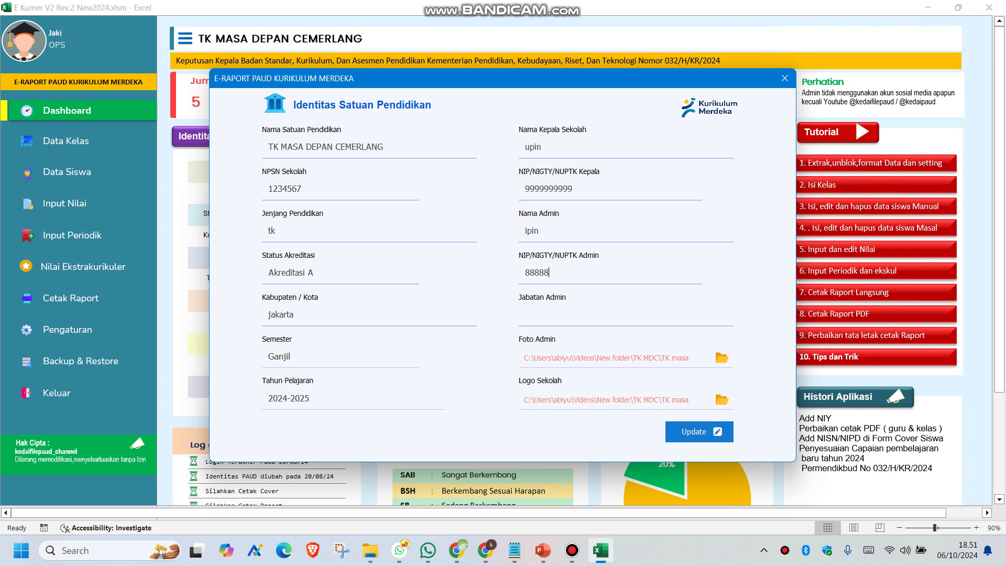
pyautogui.click(556, 315)
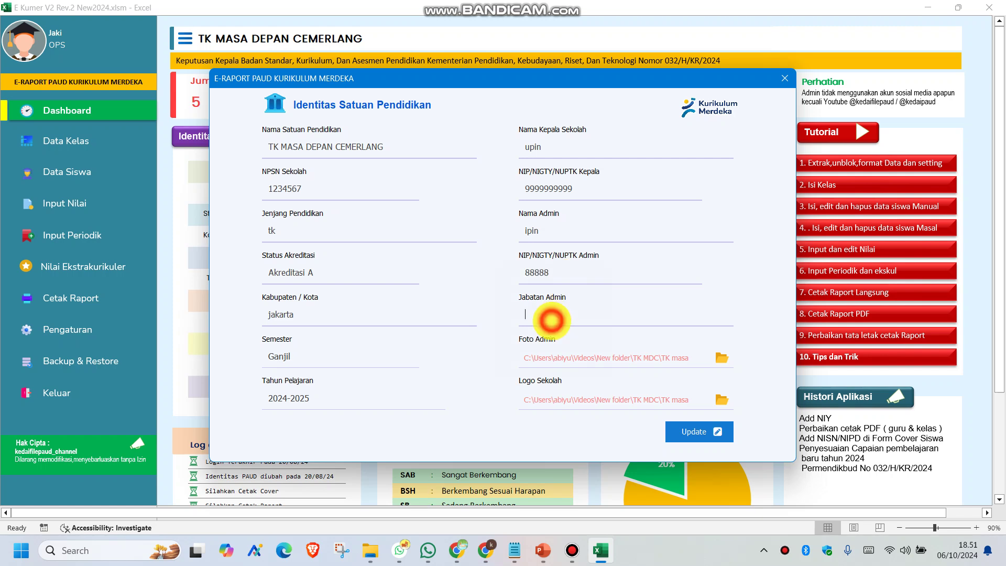
pyautogui.write('guru')
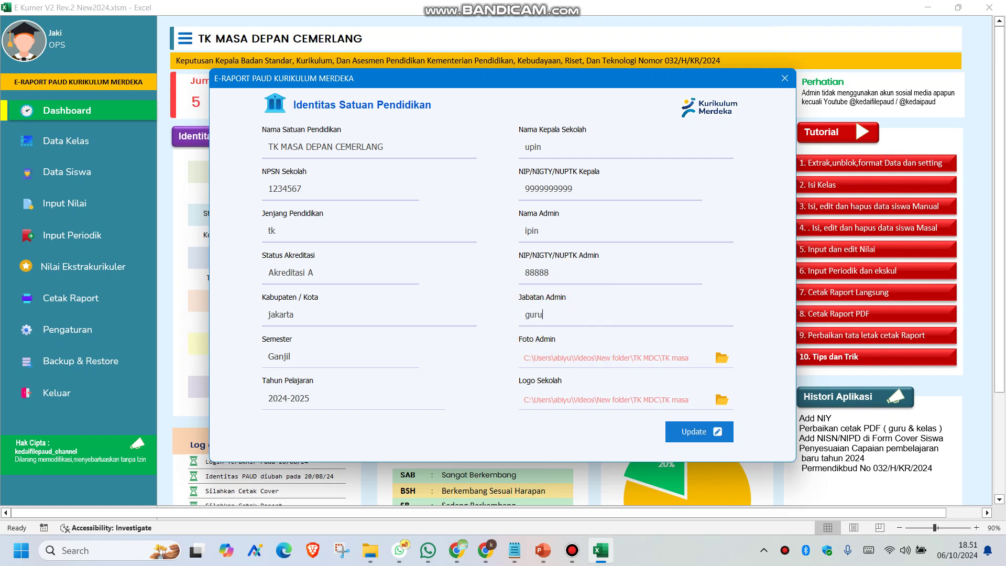
pyautogui.click(720, 358)
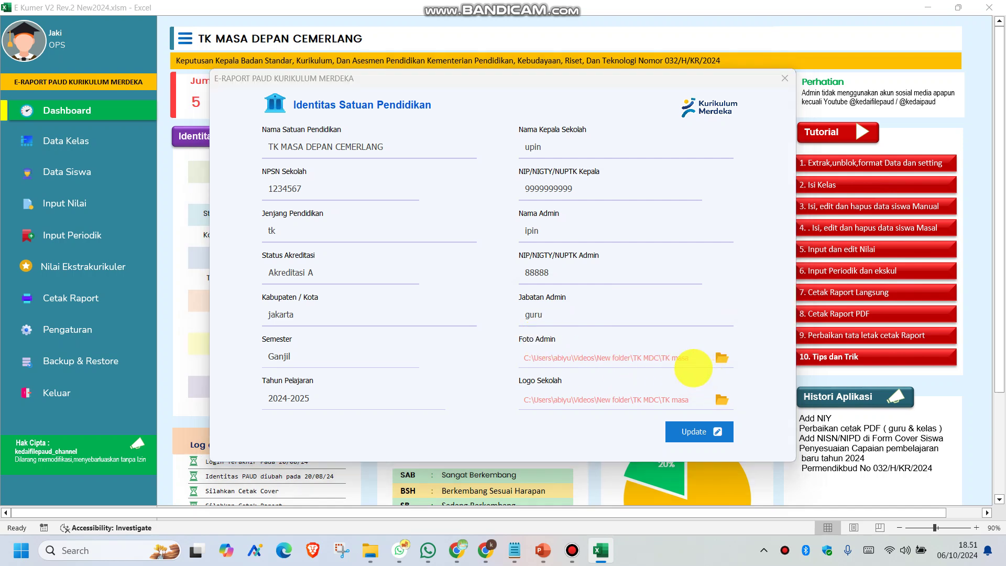
# Attach a Downloads screenshot as the admin photo and Picture1.png as the school logo
pyautogui.click(264, 217)
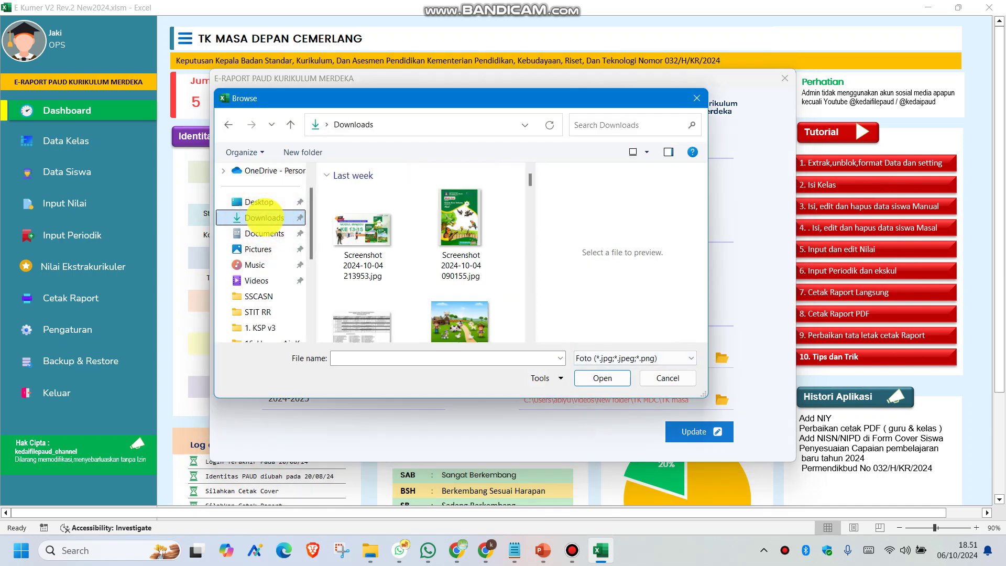
pyautogui.doubleClick(451, 215)
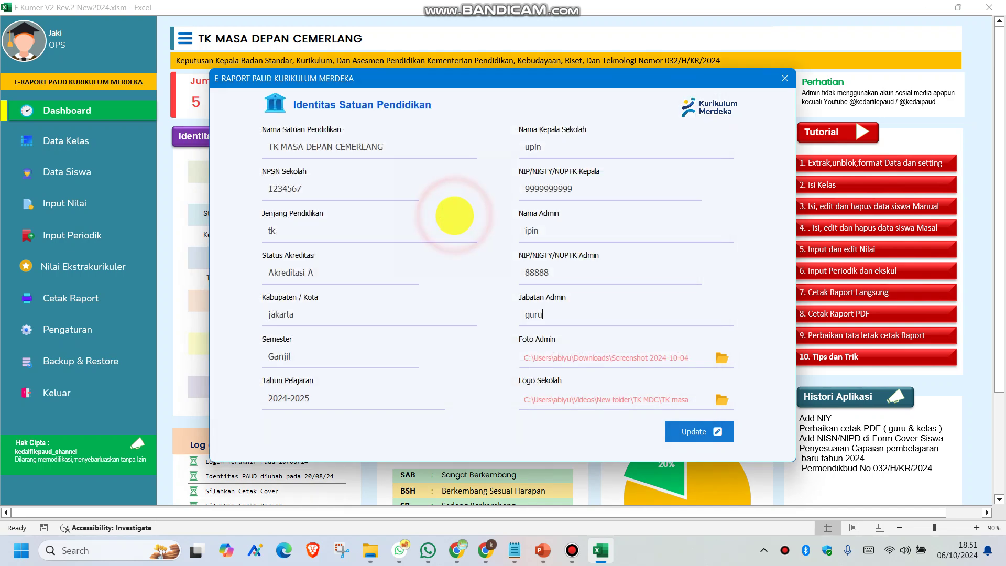
pyautogui.click(722, 400)
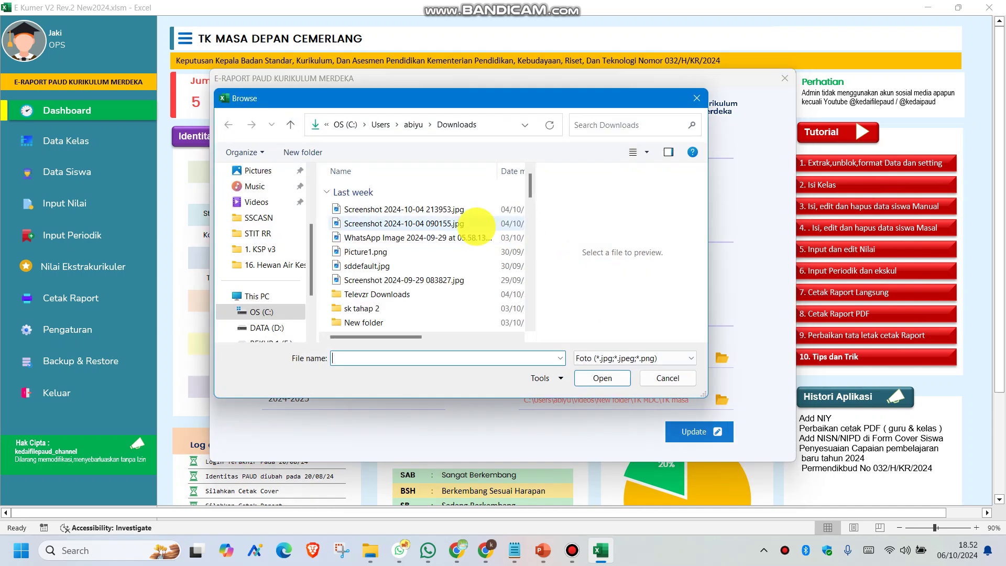
pyautogui.click(424, 209)
pyautogui.click(403, 224)
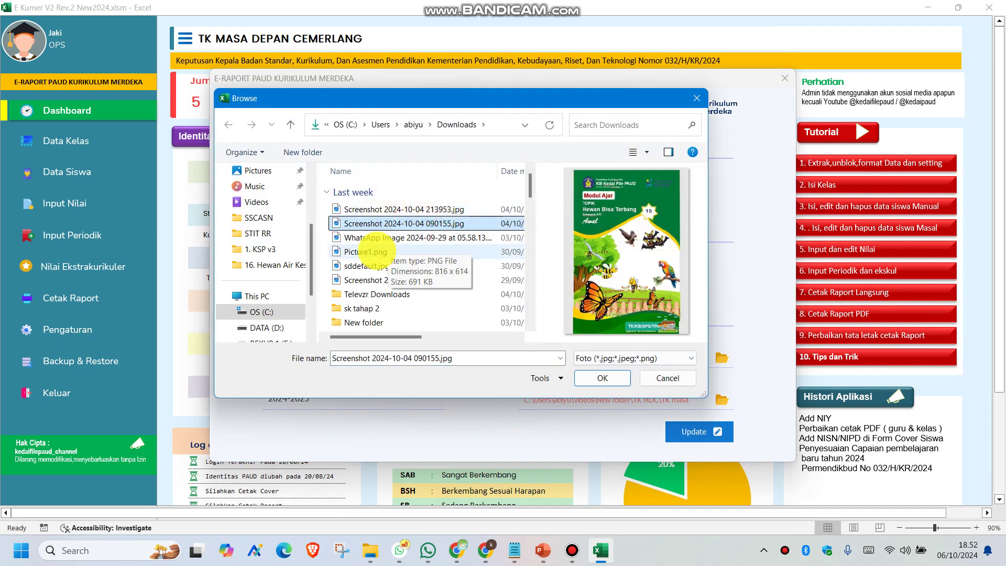
pyautogui.click(373, 252)
pyautogui.click(603, 378)
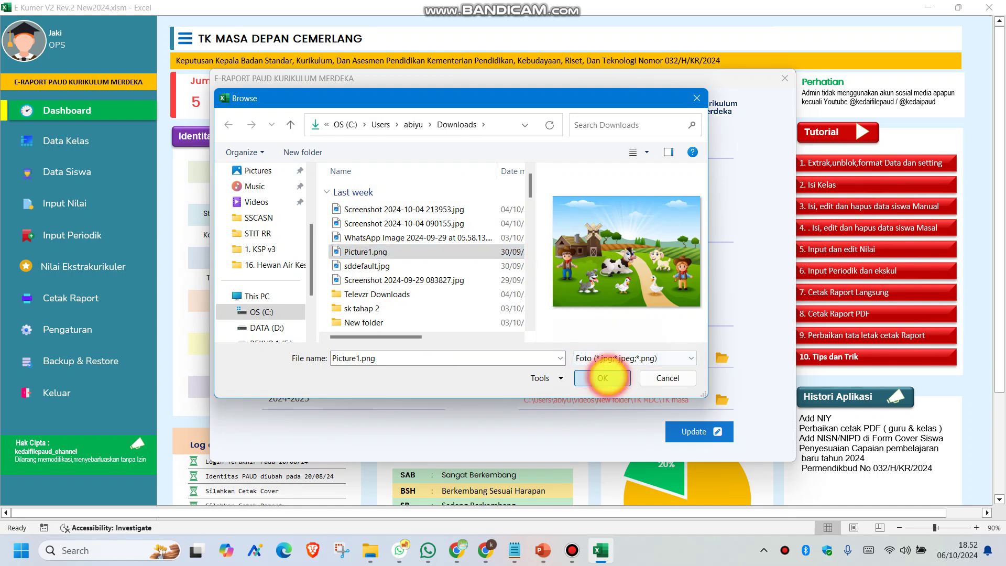
# Save the school identity with Update and refresh the dashboard figures
pyautogui.click(692, 430)
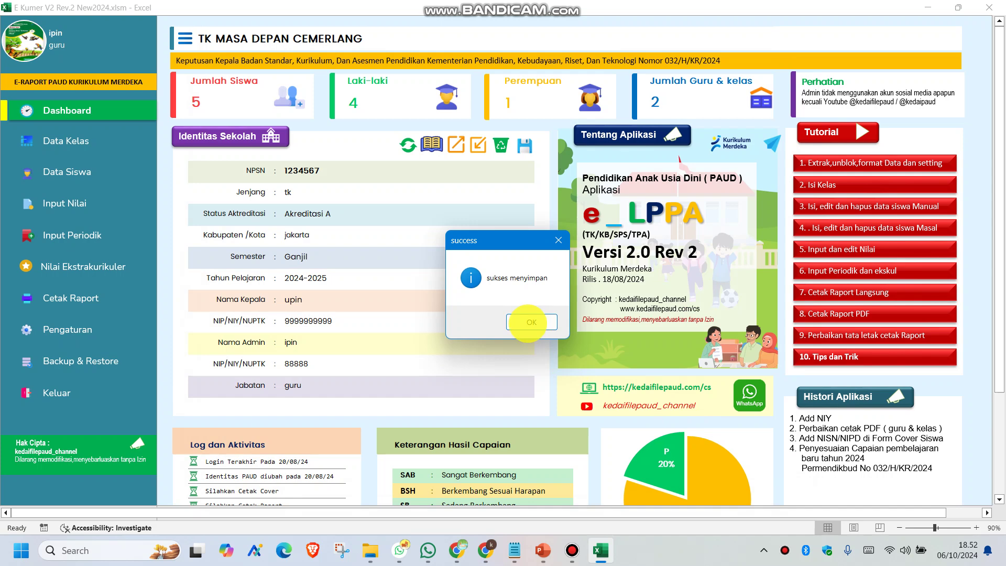
pyautogui.click(522, 321)
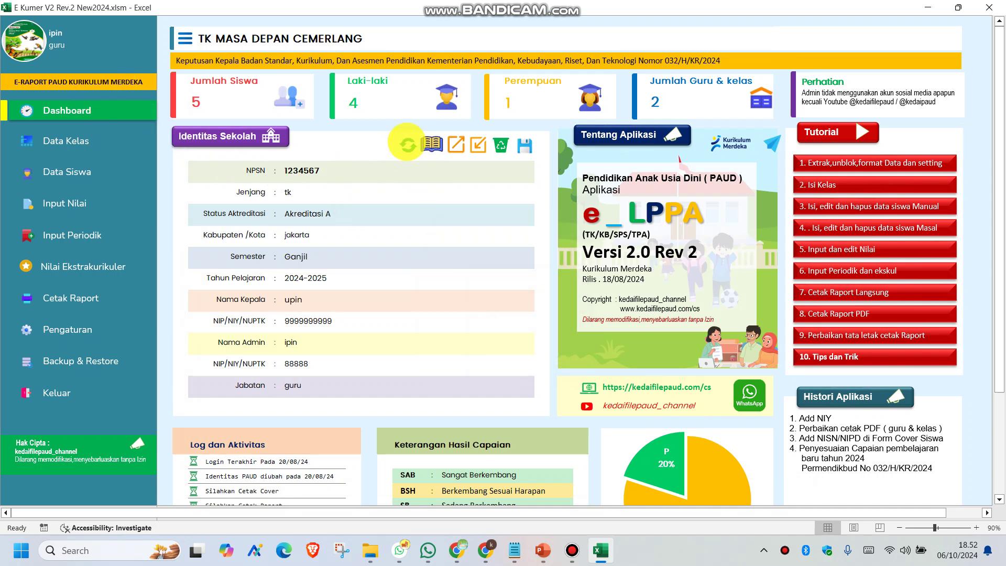
pyautogui.click(408, 145)
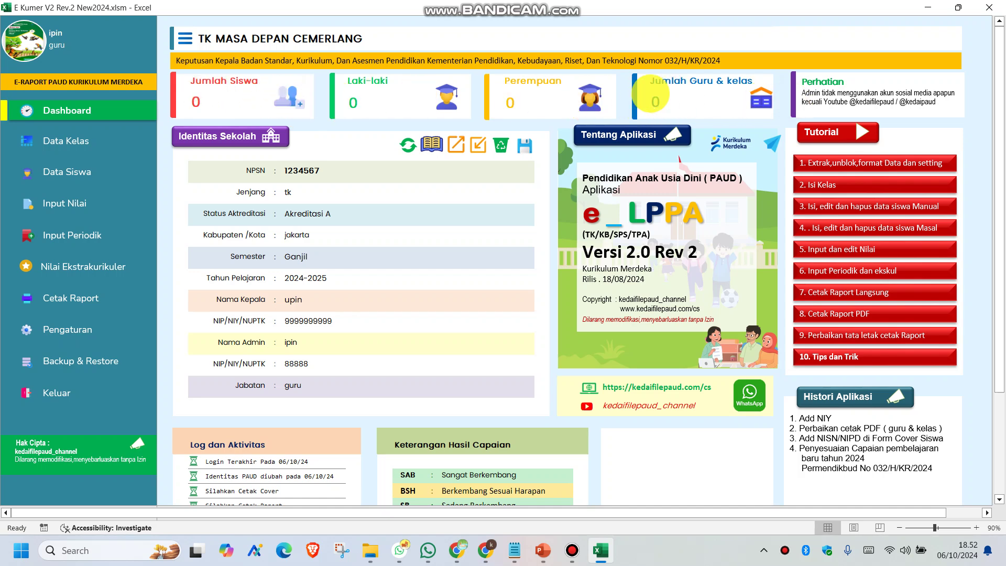
# Open Data Kelas and add KELAS A with its homeroom teacher
pyautogui.click(68, 141)
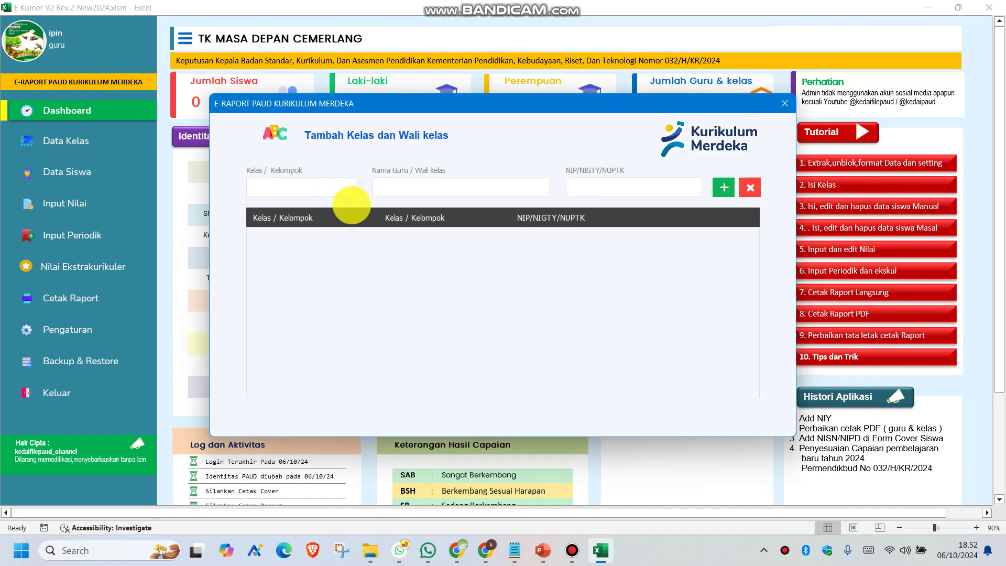
pyautogui.click(308, 190)
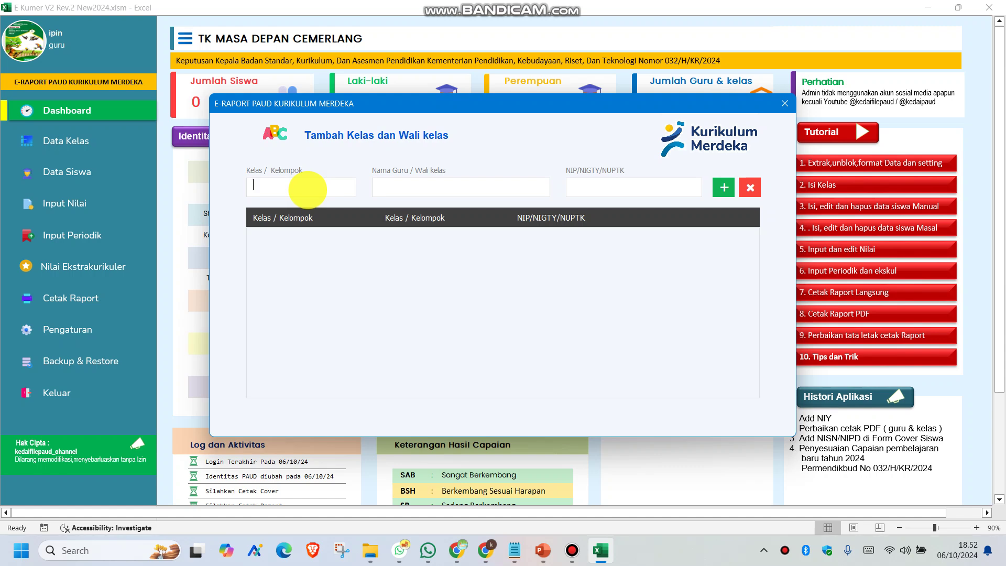
pyautogui.write('KELAS A')
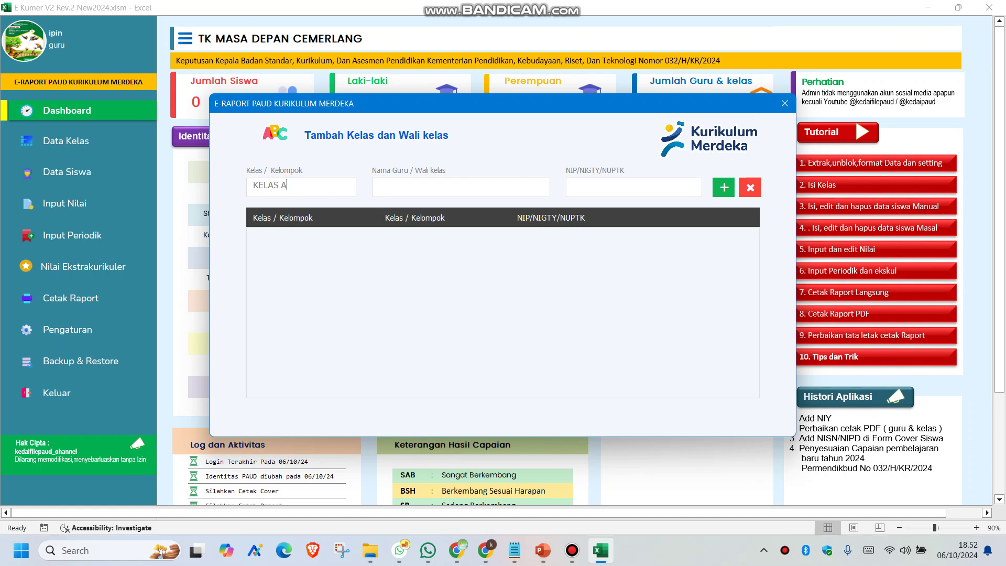
pyautogui.click(414, 188)
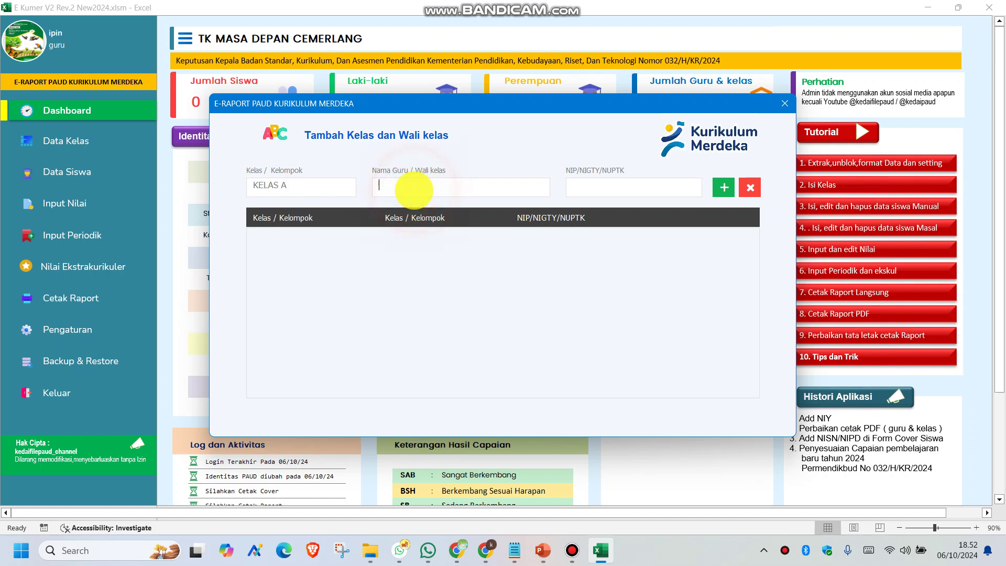
pyautogui.write('MEMEY')
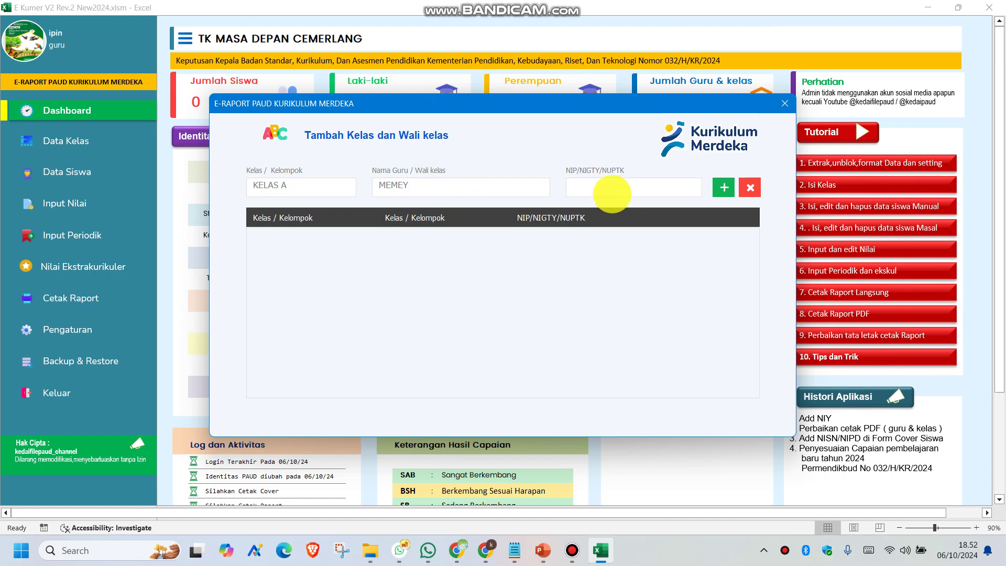
pyautogui.click(724, 188)
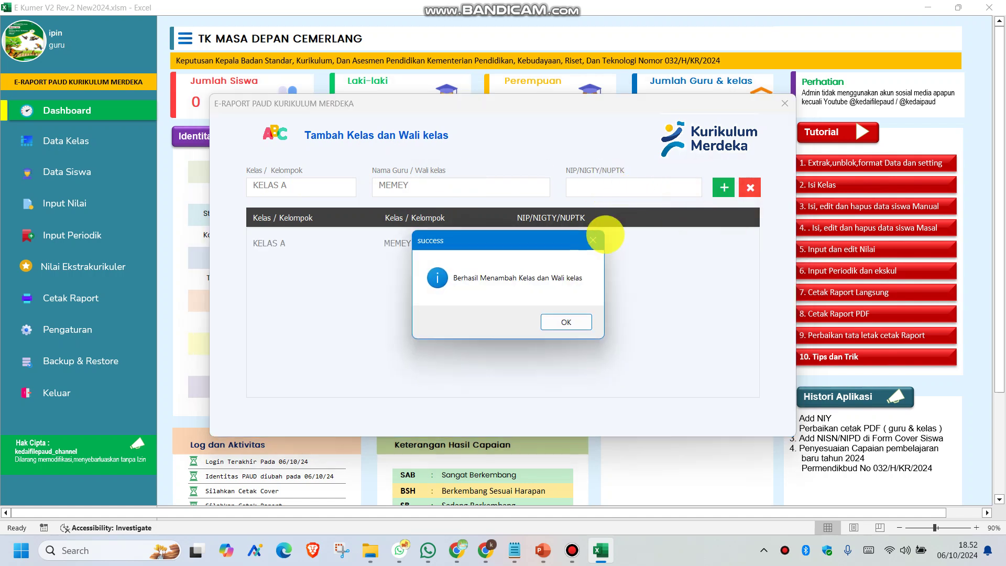
pyautogui.click(565, 321)
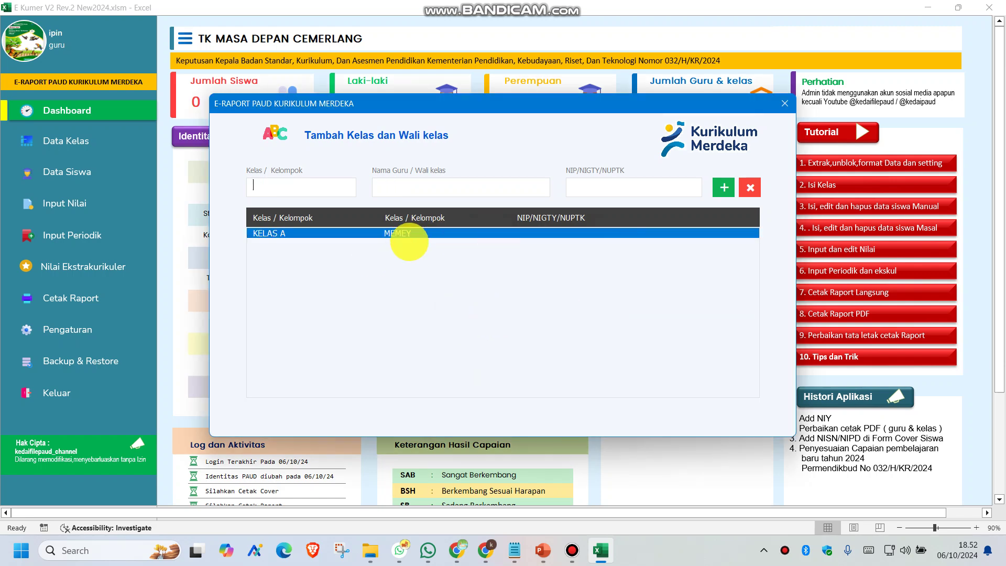
# Add KELAS B with its homeroom teacher
pyautogui.click(318, 190)
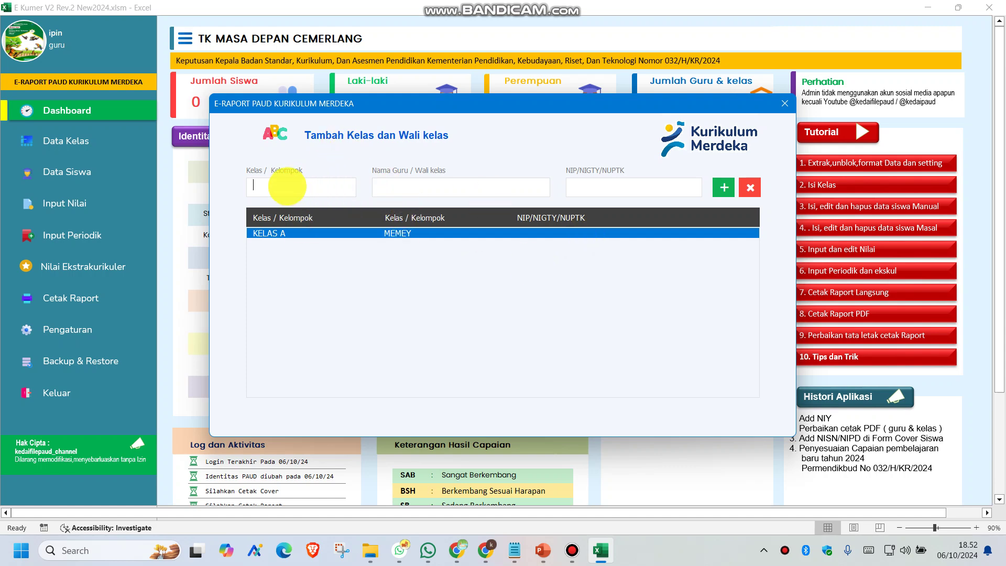
pyautogui.write('J')
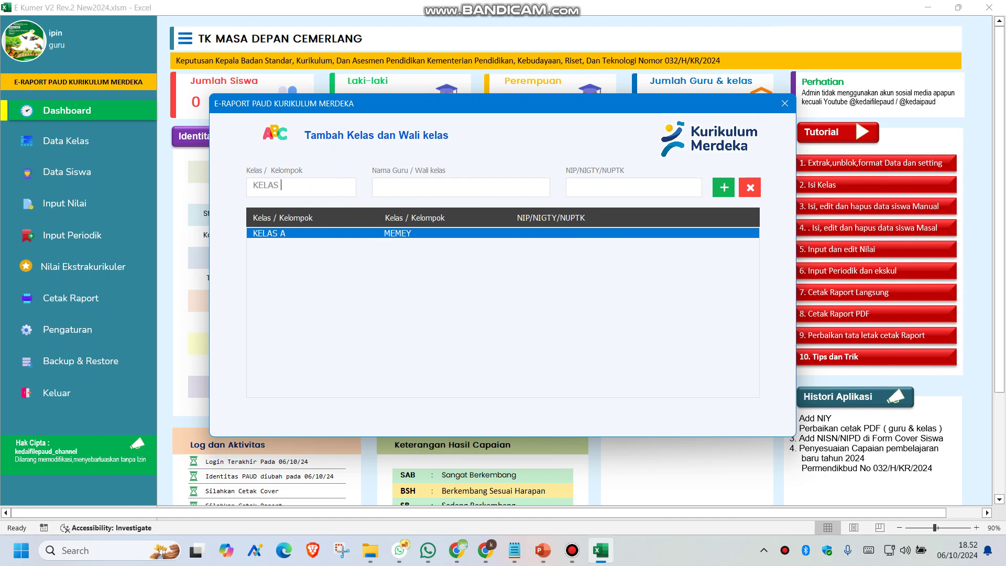
pyautogui.click(421, 185)
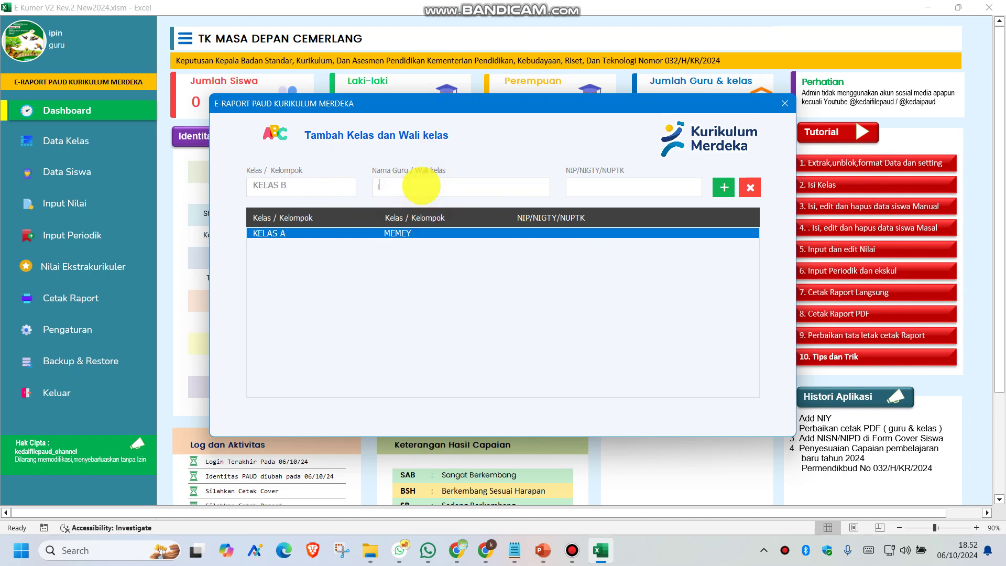
pyautogui.write('SU')
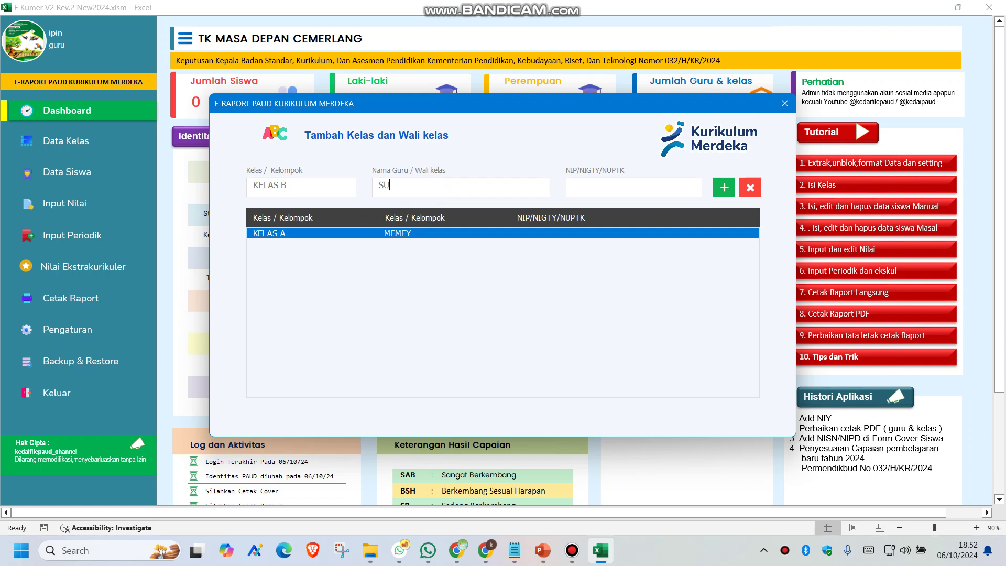
pyautogui.write('SANTI')
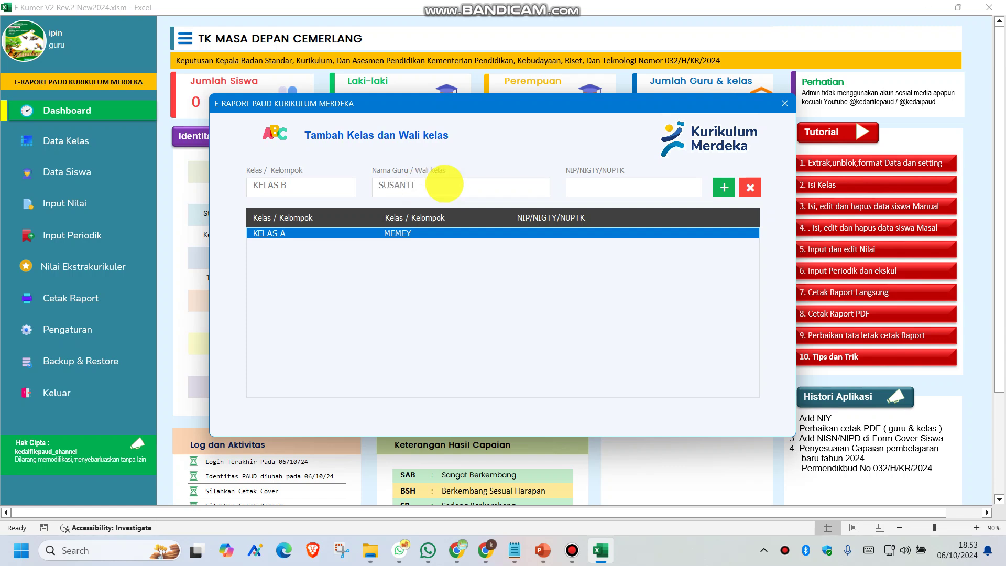
pyautogui.click(724, 187)
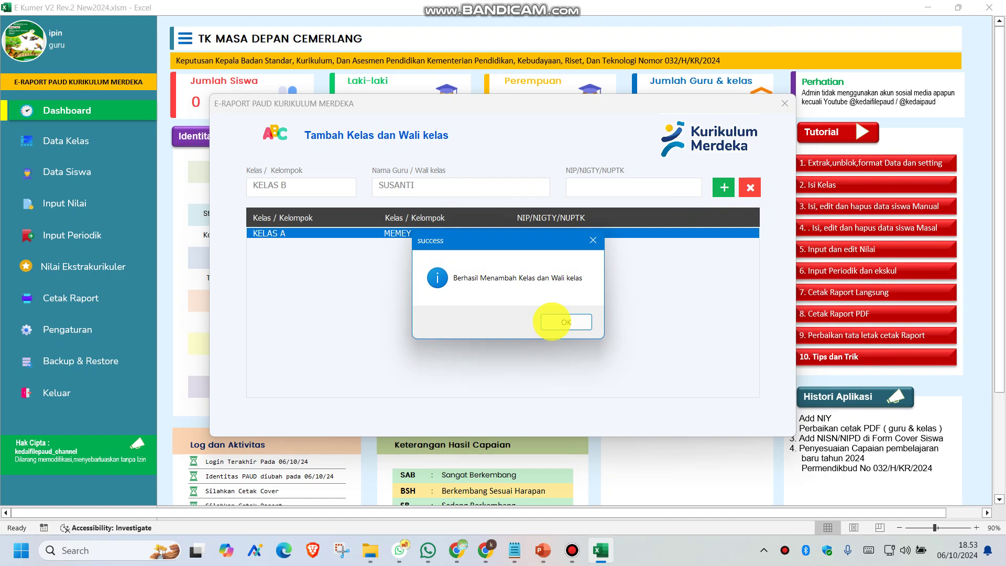
pyautogui.click(555, 321)
# Add KELAS C with its homeroom teacher and close the class list
pyautogui.click(302, 184)
pyautogui.write('K')
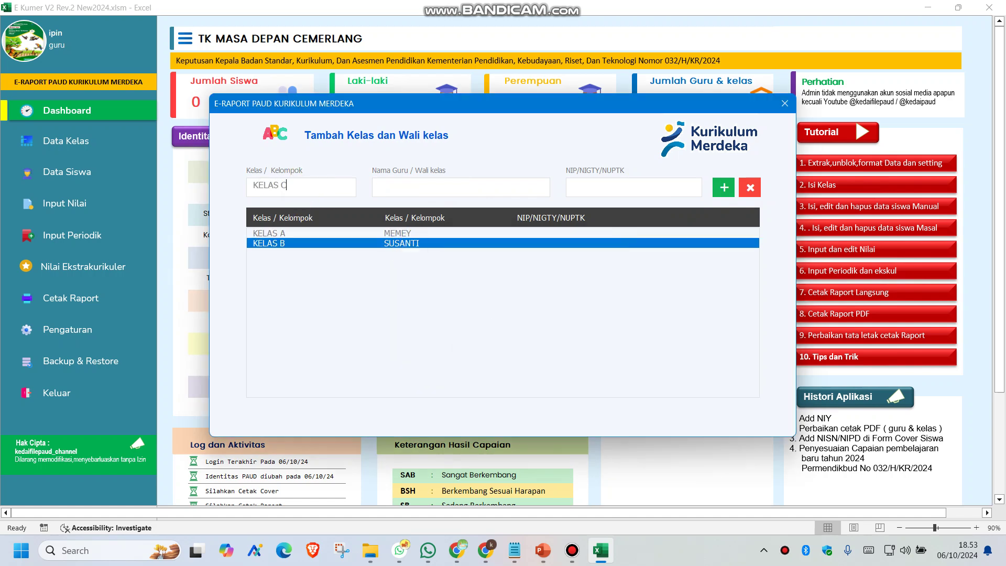
pyautogui.click(430, 187)
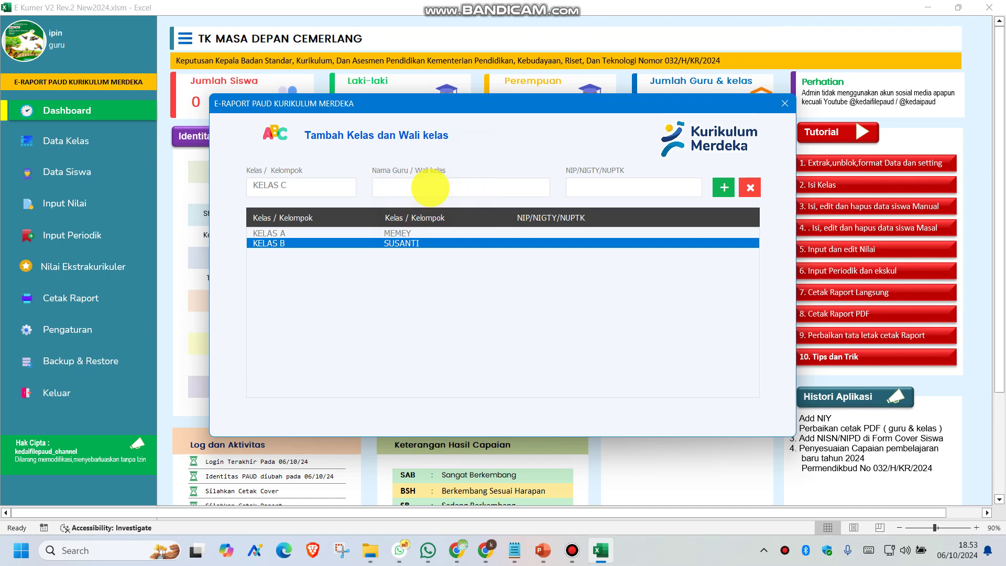
pyautogui.write('IJAT')
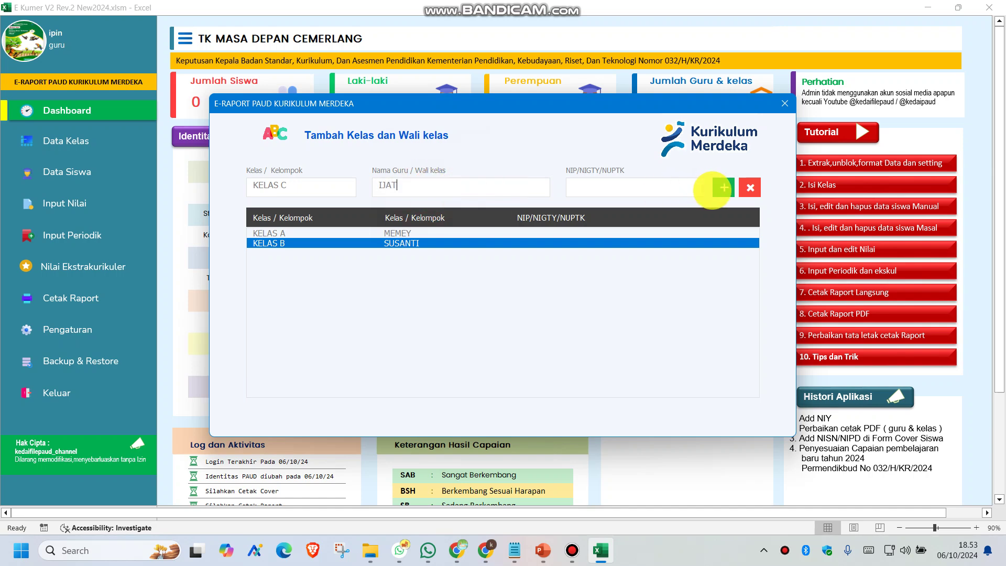
pyautogui.click(723, 187)
pyautogui.click(561, 319)
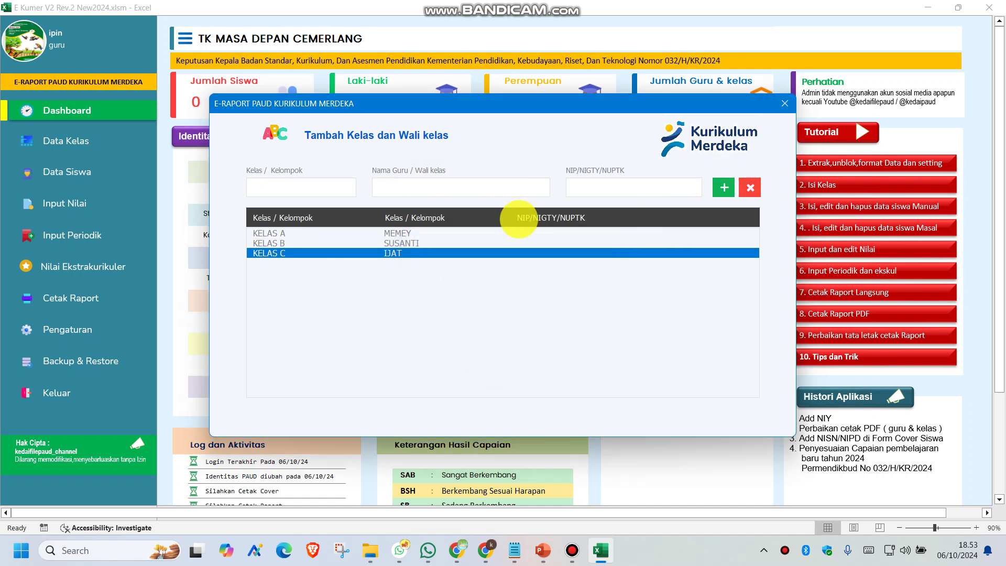
pyautogui.click(784, 103)
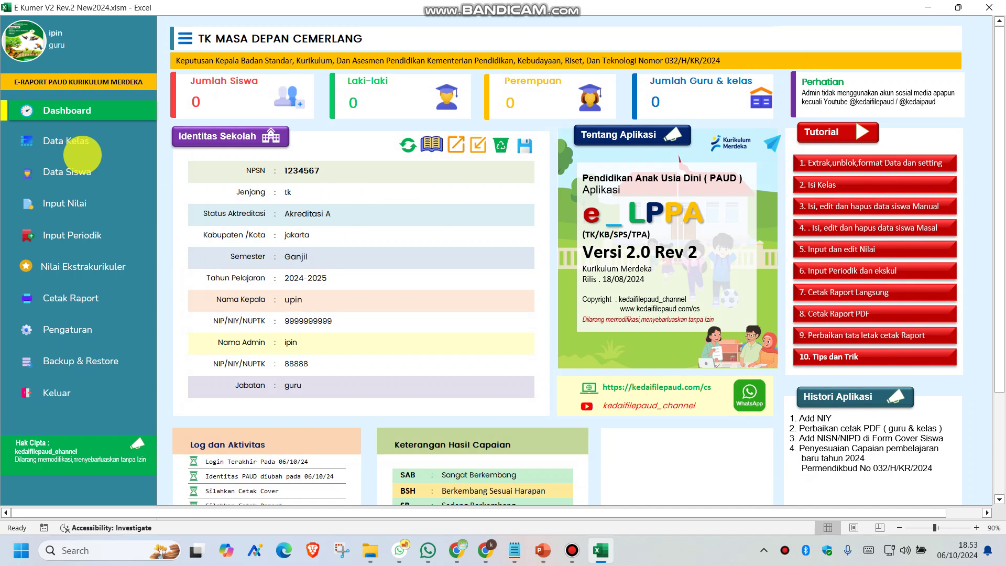
# Go to the Data Siswa page showing the empty Data Peserta Didik table
pyautogui.moveTo(414, 8)
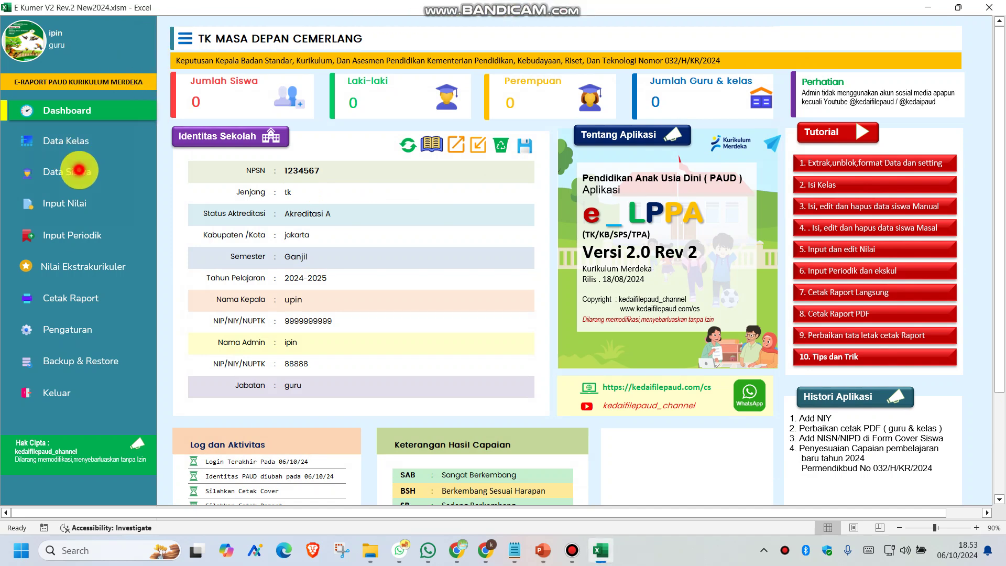
pyautogui.click(79, 169)
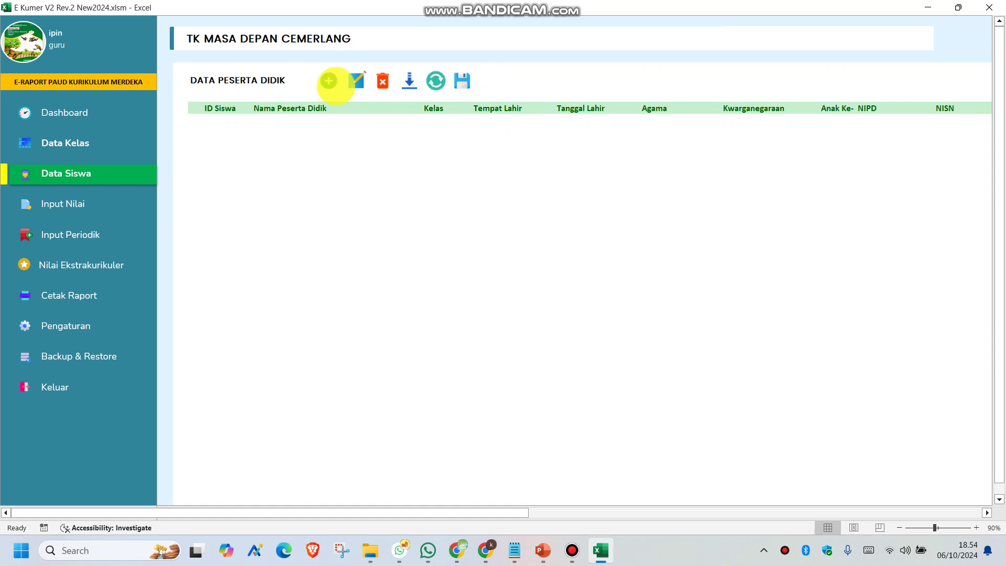
# Start a new student form with the student's name, Laki-laki, Islam and birthplace Jakarta
pyautogui.click(329, 81)
pyautogui.click(287, 150)
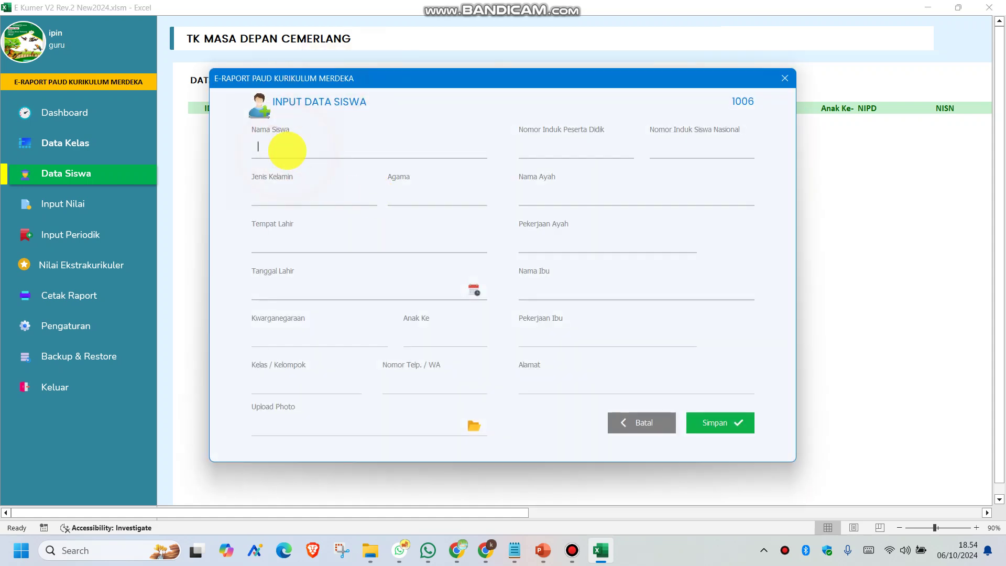
pyautogui.write('EHSAN')
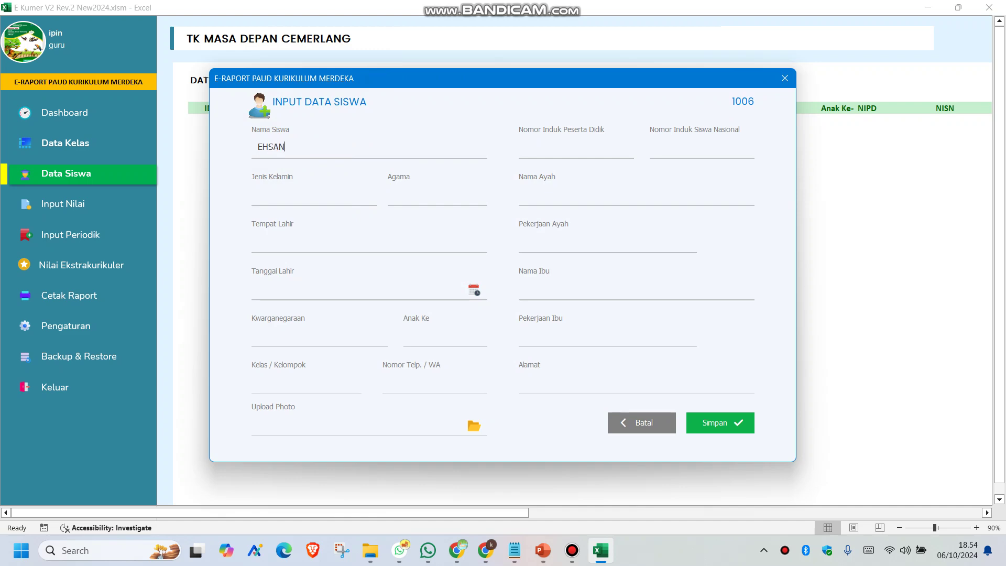
pyautogui.click(277, 191)
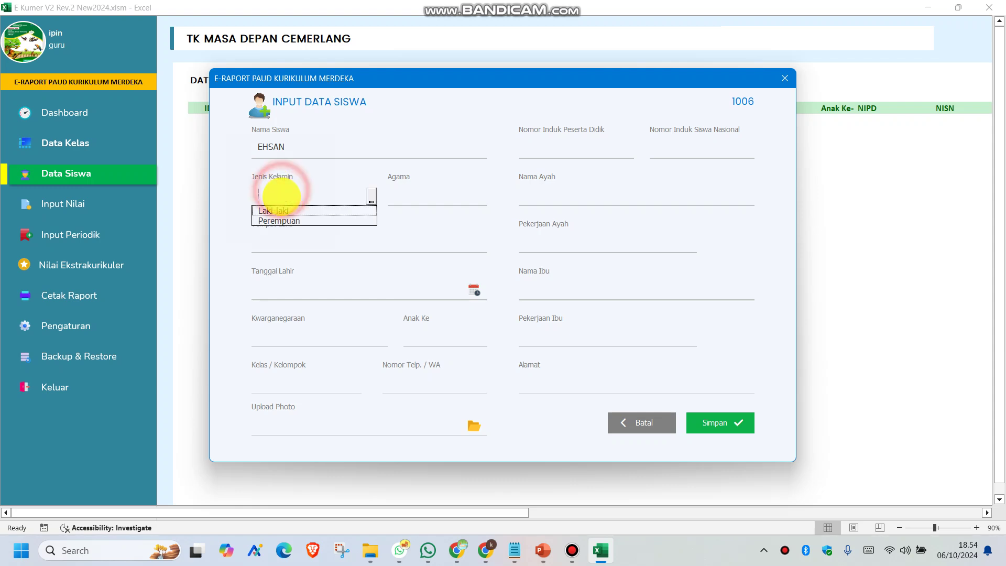
pyautogui.click(276, 209)
pyautogui.click(448, 191)
pyautogui.click(409, 210)
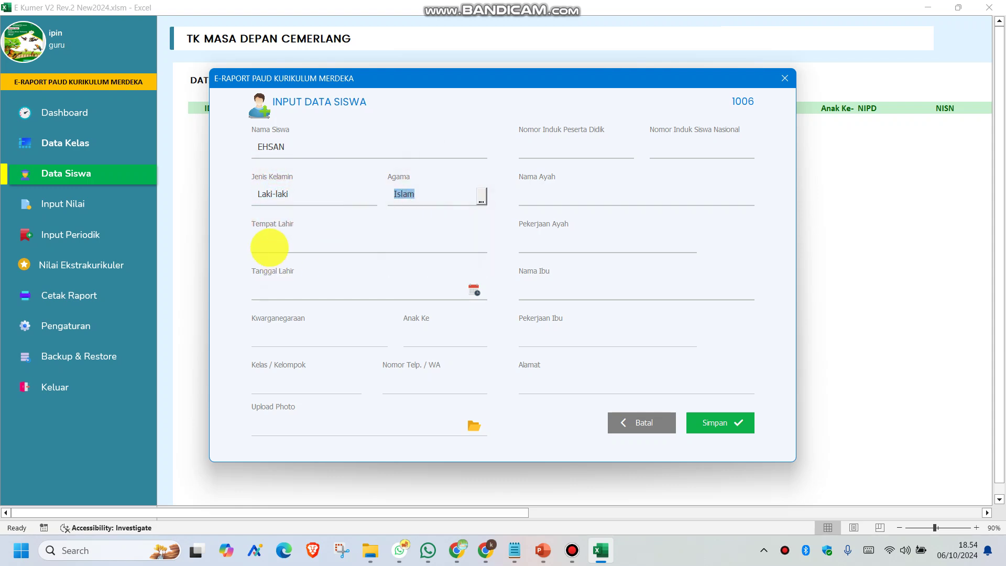
pyautogui.click(268, 244)
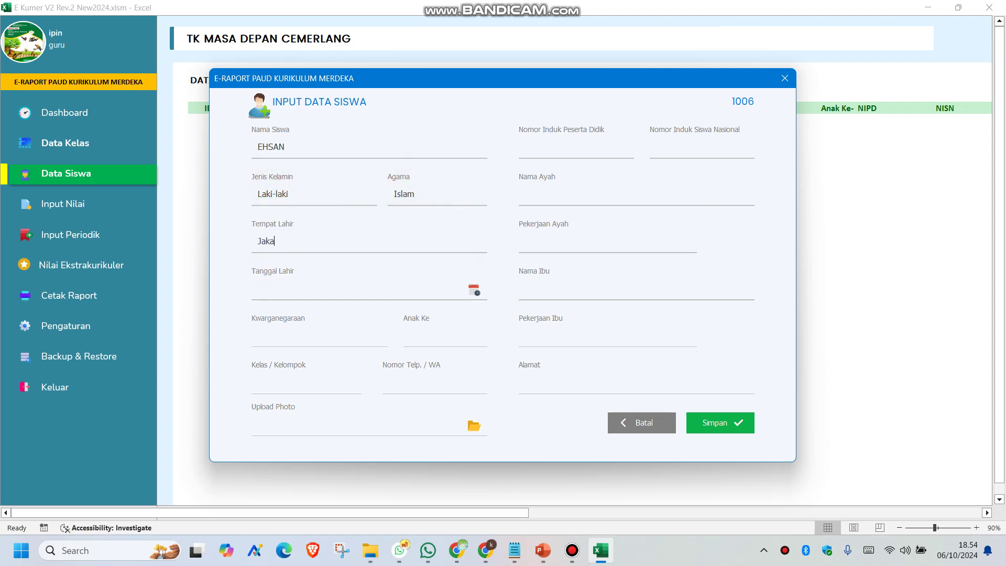
# Set the birth date to 5 Juni 2021 in the date picker
pyautogui.click(474, 290)
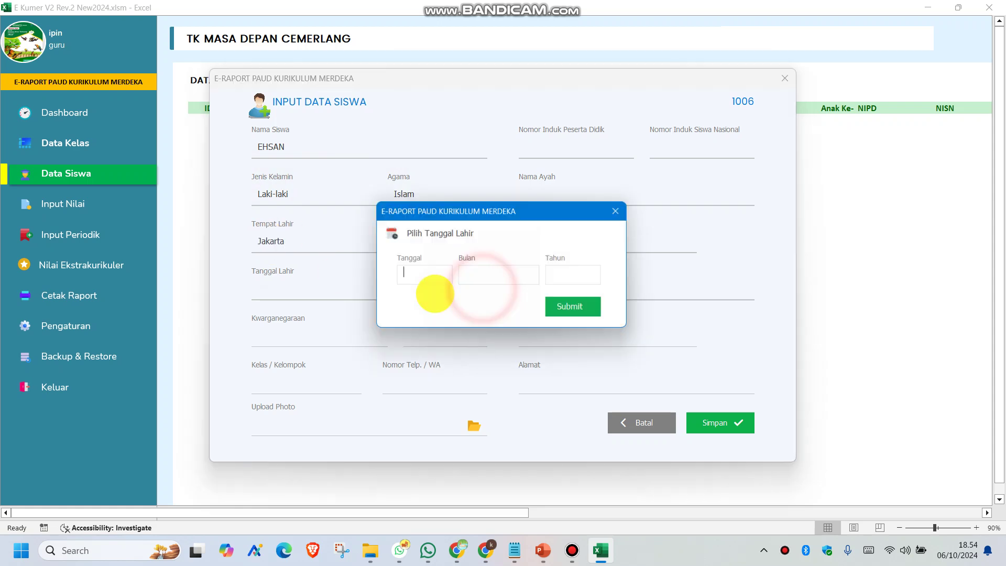
pyautogui.click(411, 274)
pyautogui.click(421, 332)
pyautogui.click(476, 275)
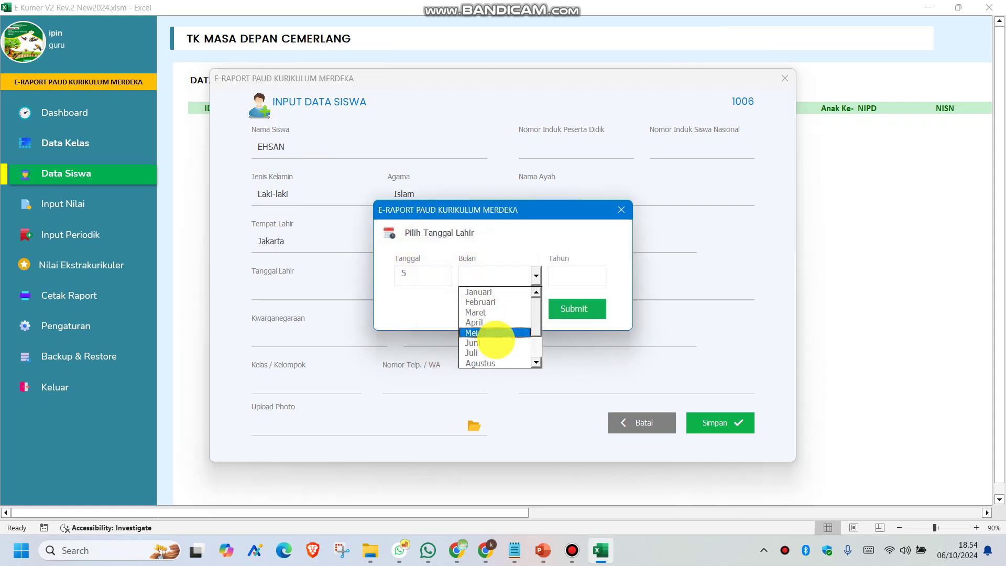
pyautogui.click(492, 340)
pyautogui.click(559, 271)
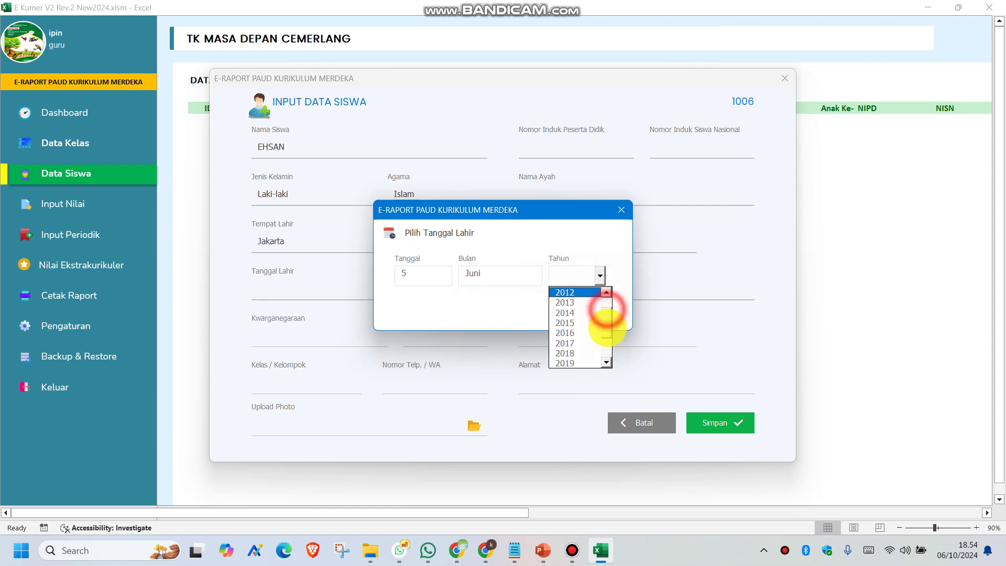
pyautogui.scroll(-2, 603, 319)
pyautogui.click(565, 343)
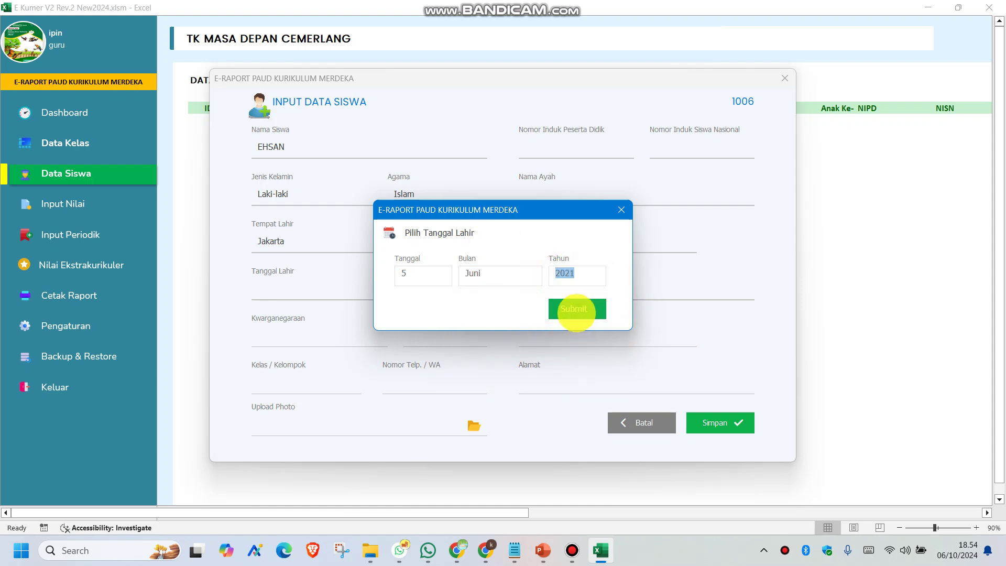
pyautogui.click(576, 308)
# Choose Warga Negara Indonesia, sixth child, KELAS A, and enter the phone number
pyautogui.click(287, 335)
pyautogui.click(303, 349)
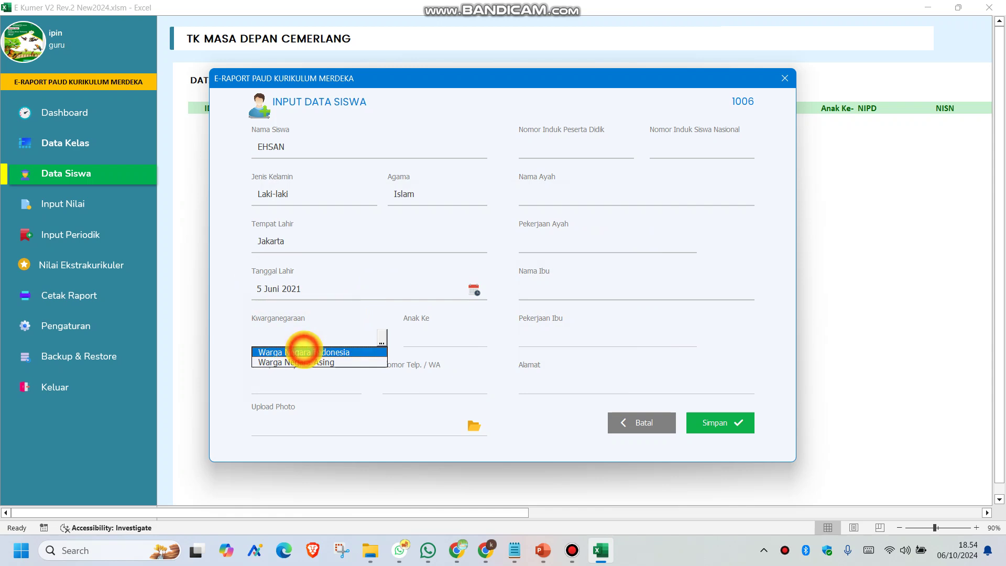
pyautogui.click(427, 337)
pyautogui.click(433, 401)
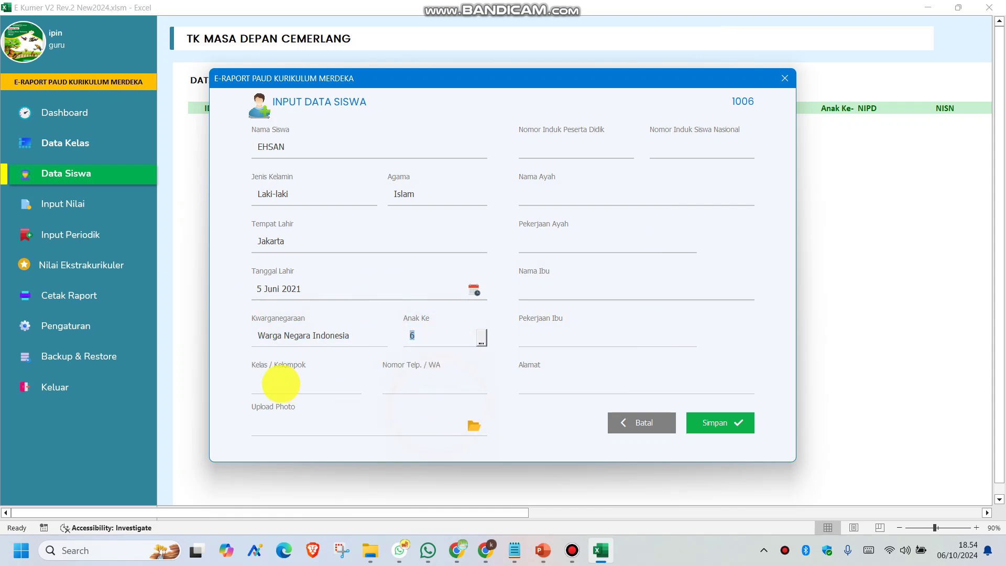
pyautogui.click(278, 383)
pyautogui.click(303, 399)
pyautogui.click(415, 381)
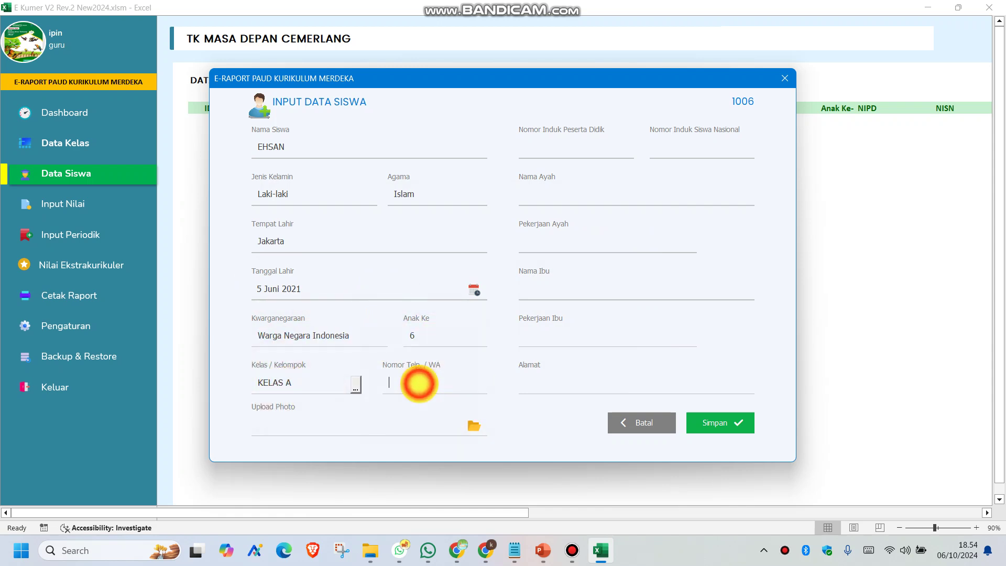
pyautogui.write('6666-6666-')
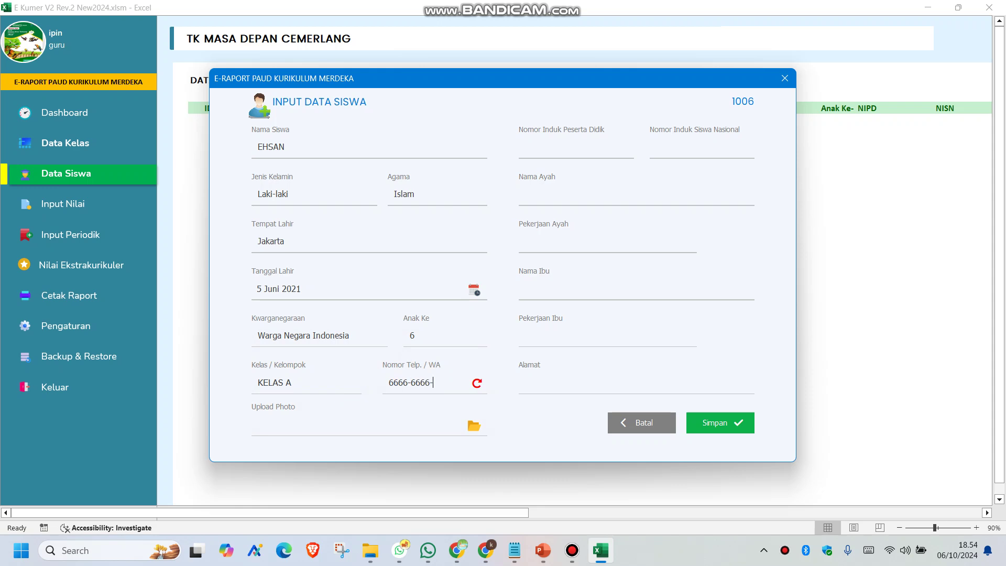
# Attach Picture1.png as the student's photo
pyautogui.click(472, 424)
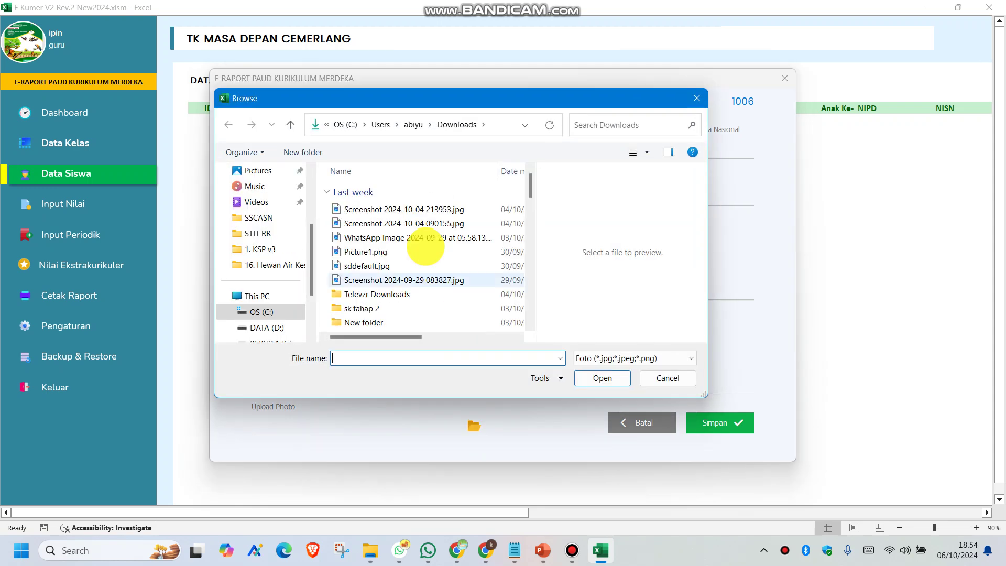
pyautogui.click(381, 252)
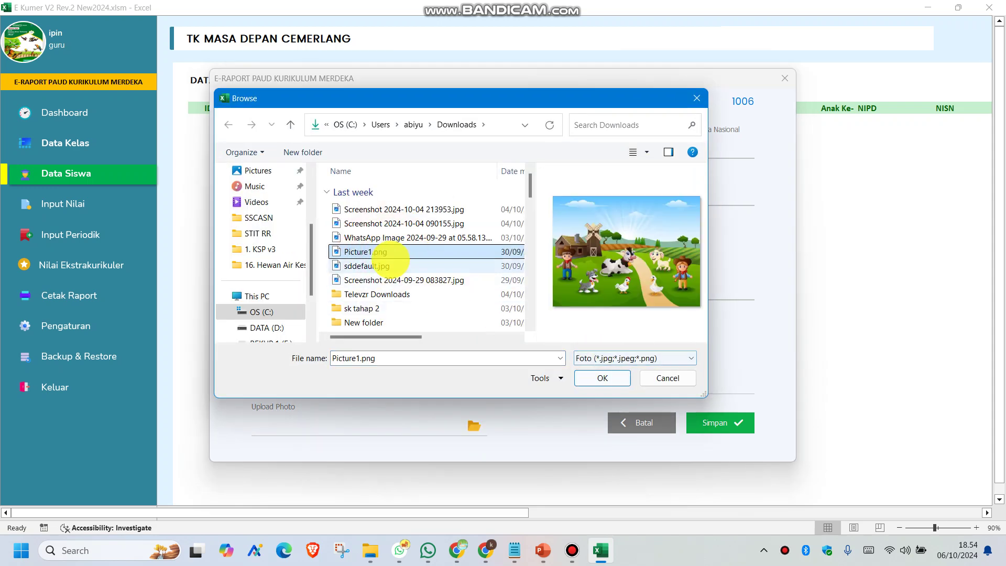
pyautogui.click(387, 266)
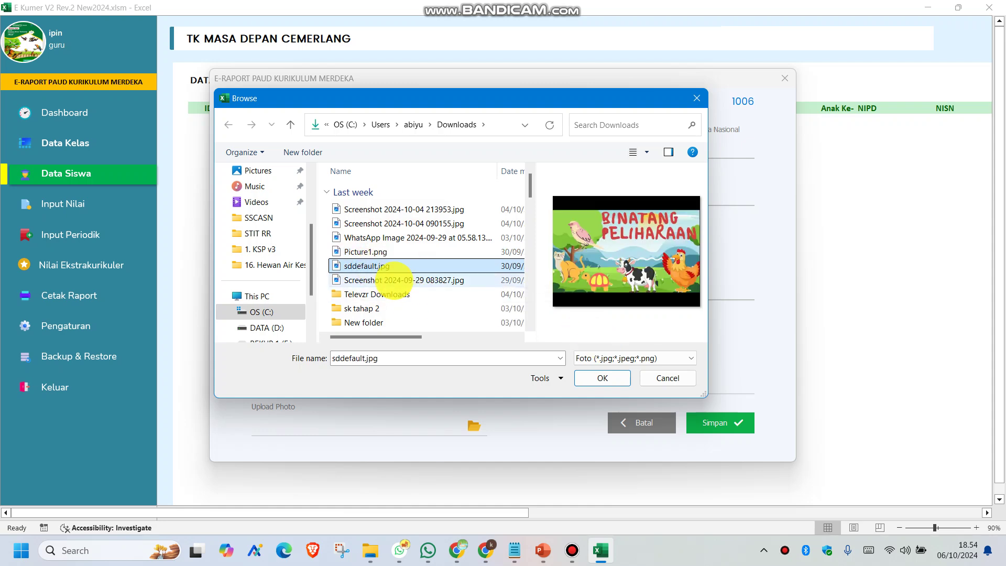
pyautogui.click(385, 280)
pyautogui.click(378, 252)
pyautogui.click(589, 377)
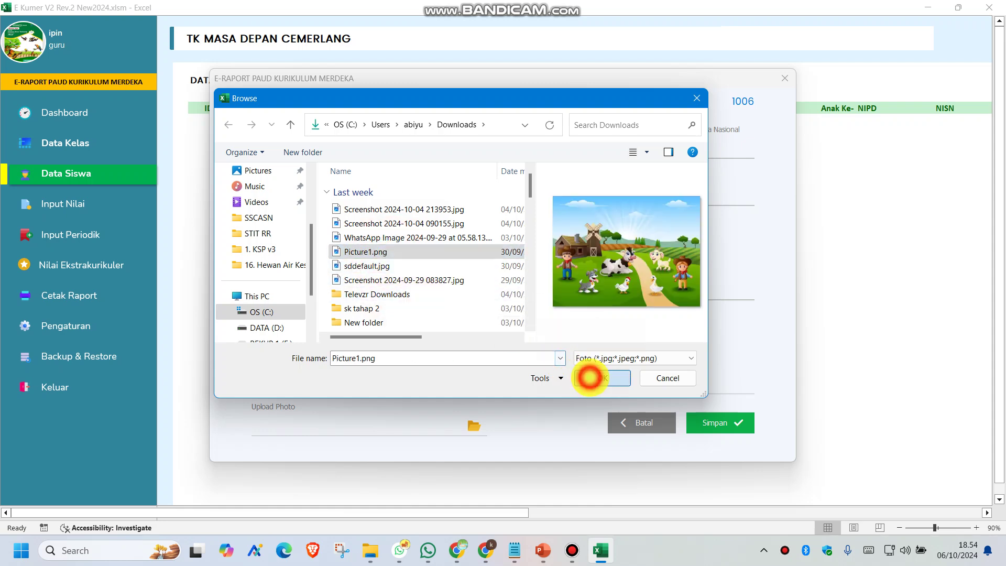
# Enter the NIPD and NISN numbers, plus the parents' names and occupations, father's being TANI
pyautogui.click(552, 147)
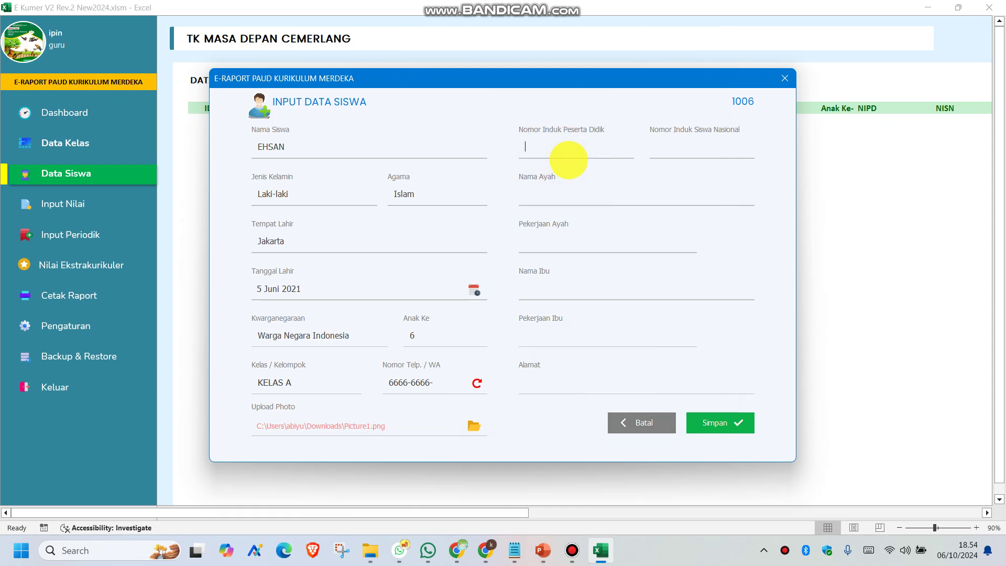
pyautogui.write('676767676767')
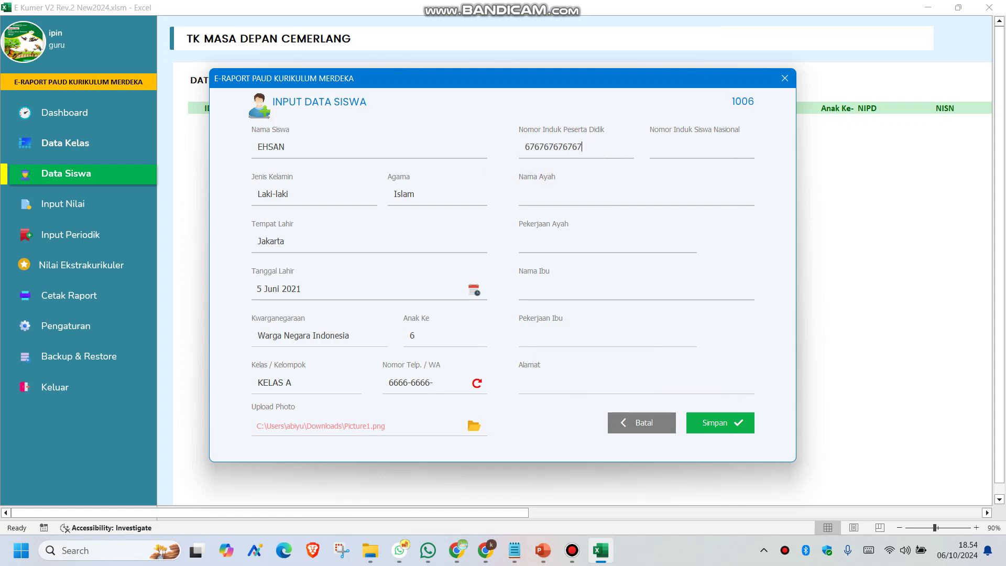
pyautogui.click(683, 144)
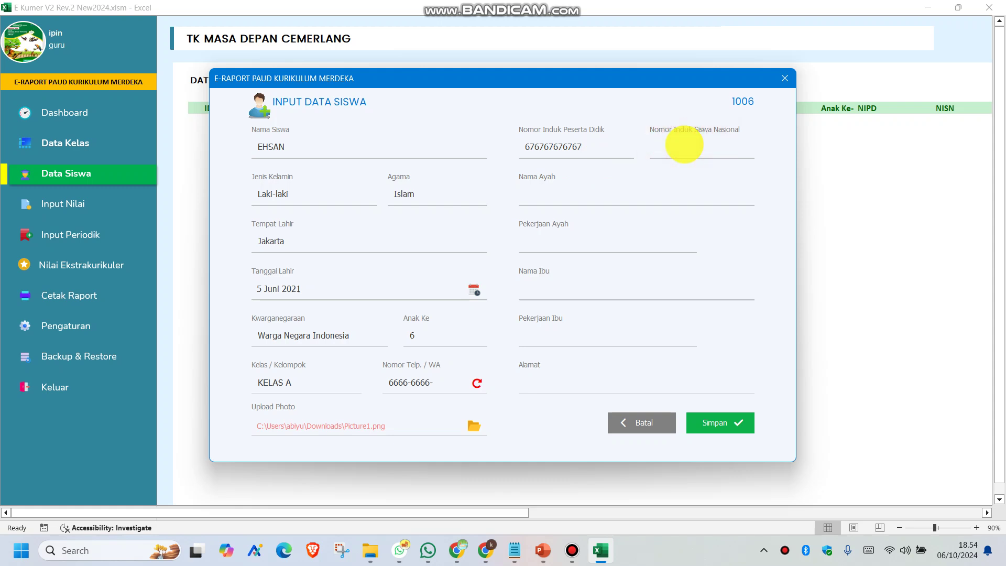
pyautogui.write('6777777777')
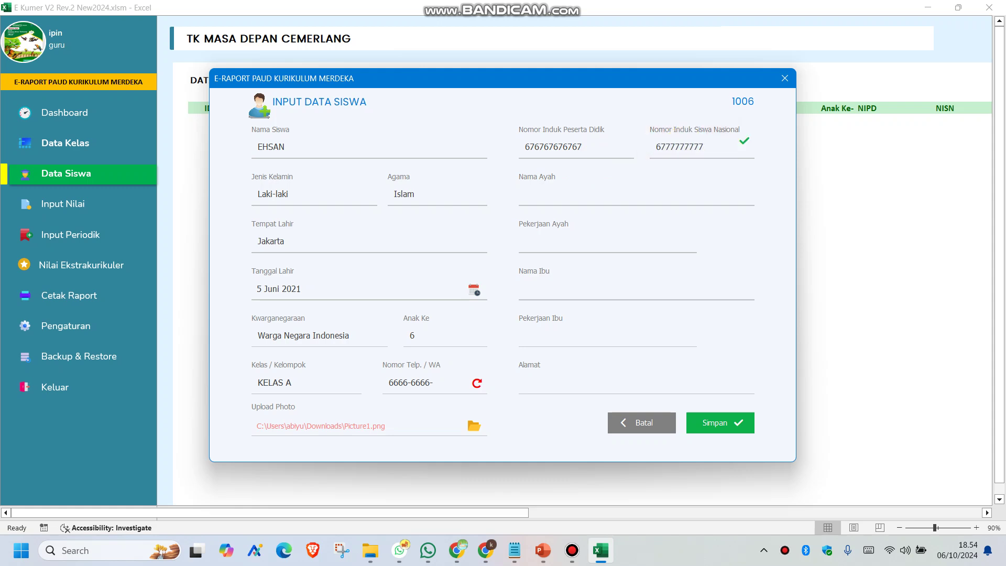
pyautogui.click(590, 197)
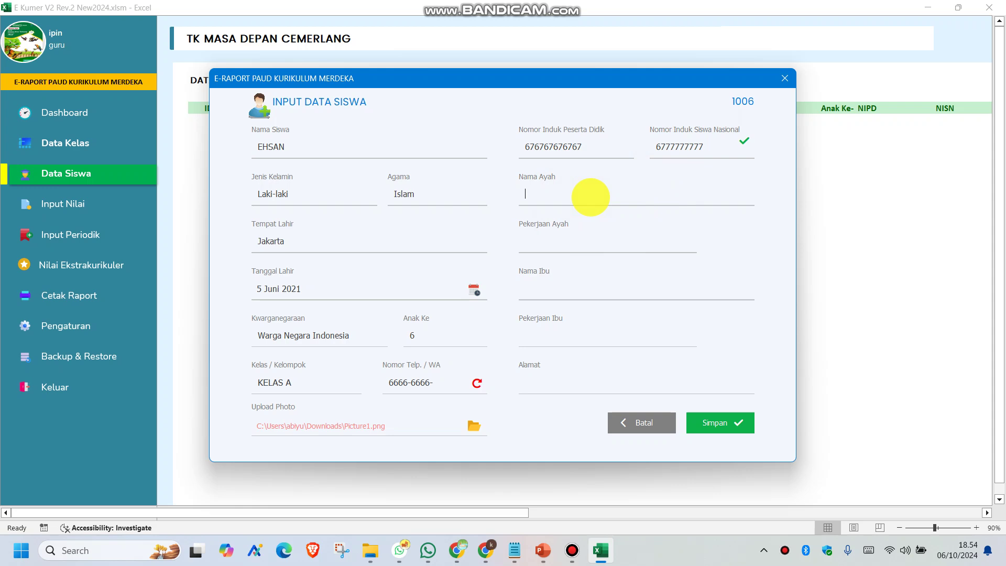
pyautogui.write('Im')
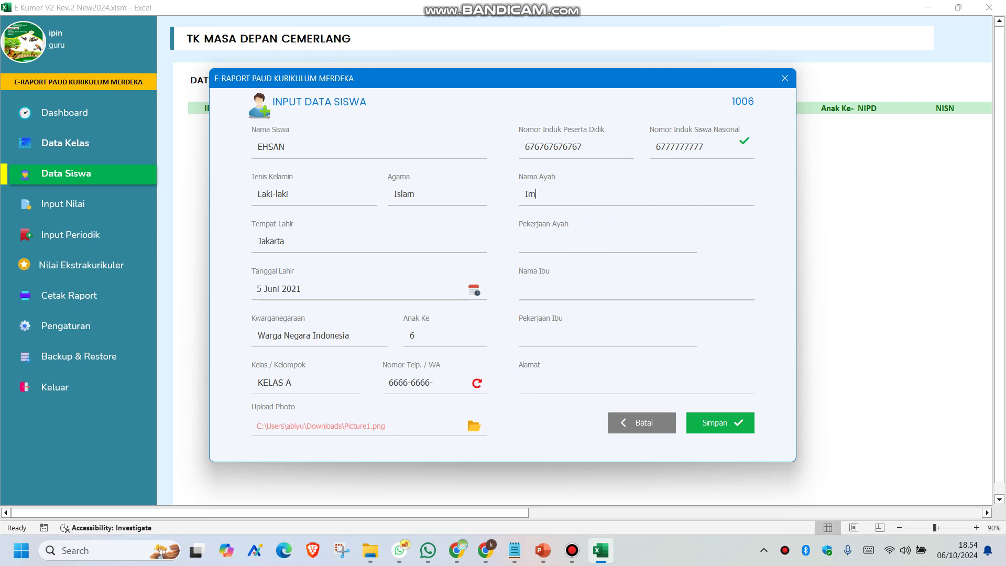
pyautogui.write('ron')
pyautogui.click(576, 246)
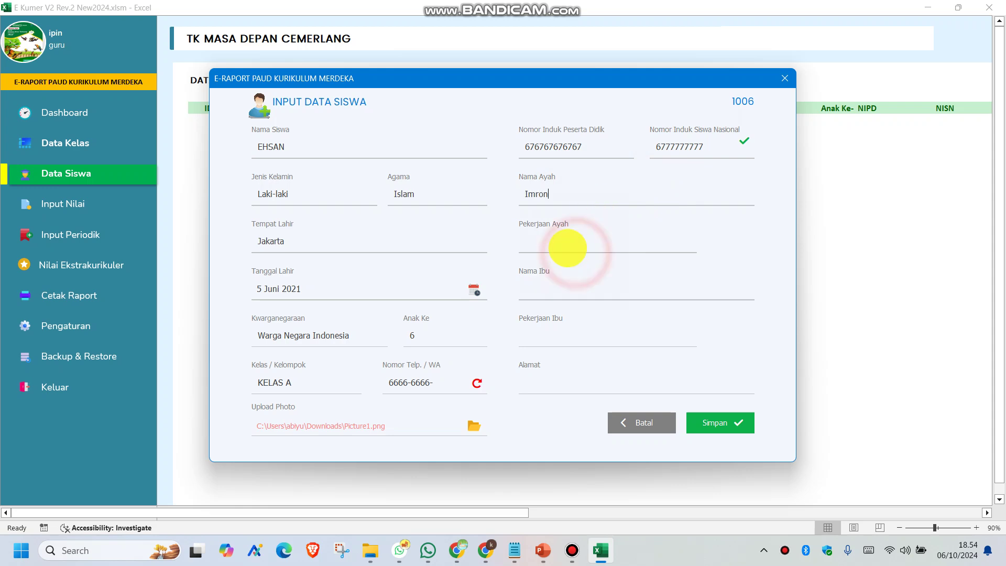
pyautogui.write('T')
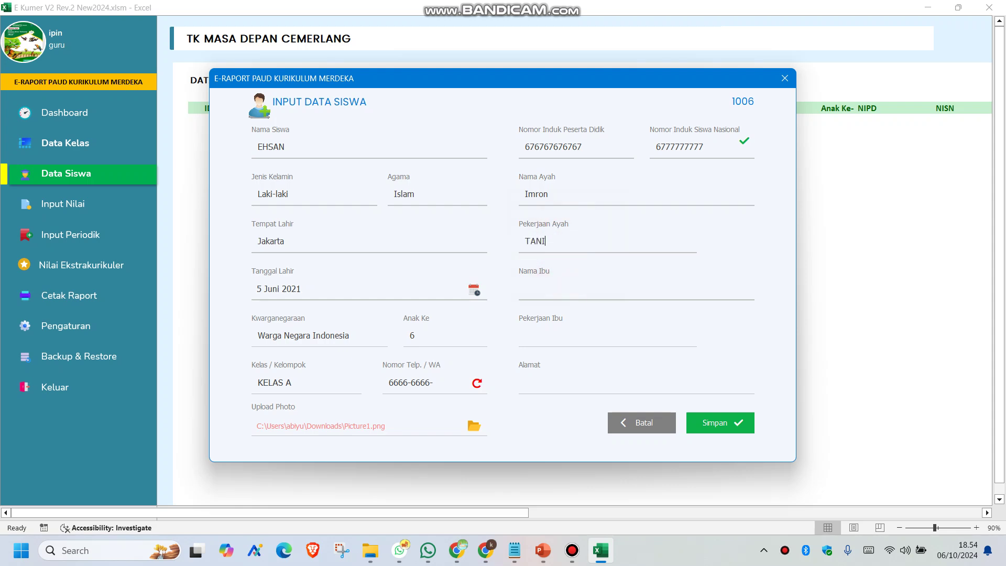
pyautogui.write('ANI')
pyautogui.click(535, 294)
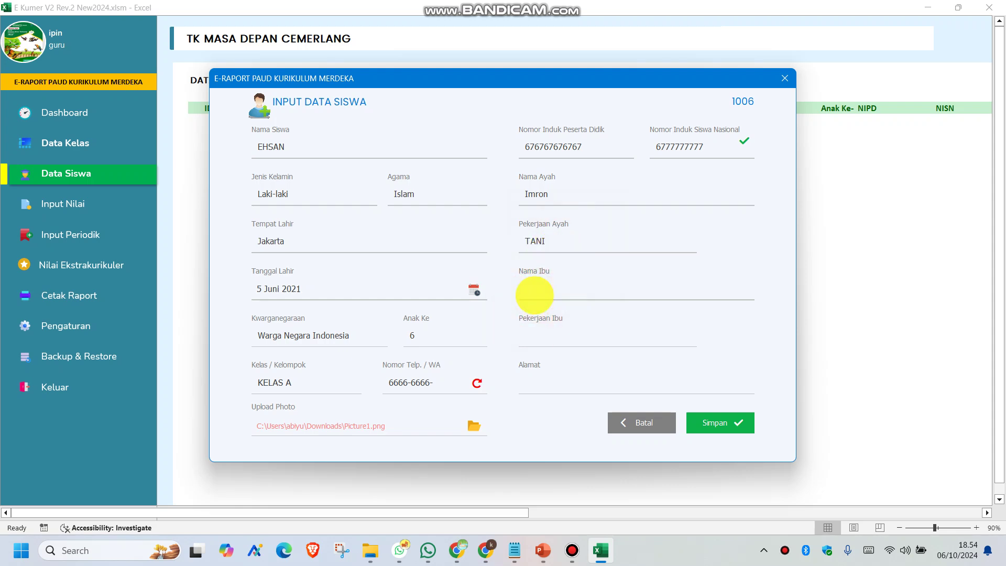
pyautogui.write('Mimin')
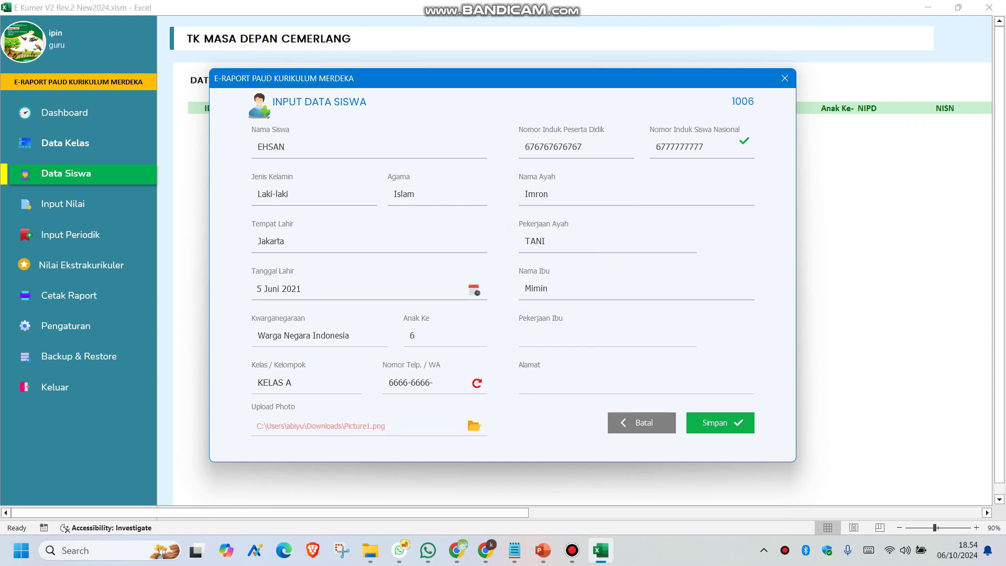
pyautogui.click(542, 338)
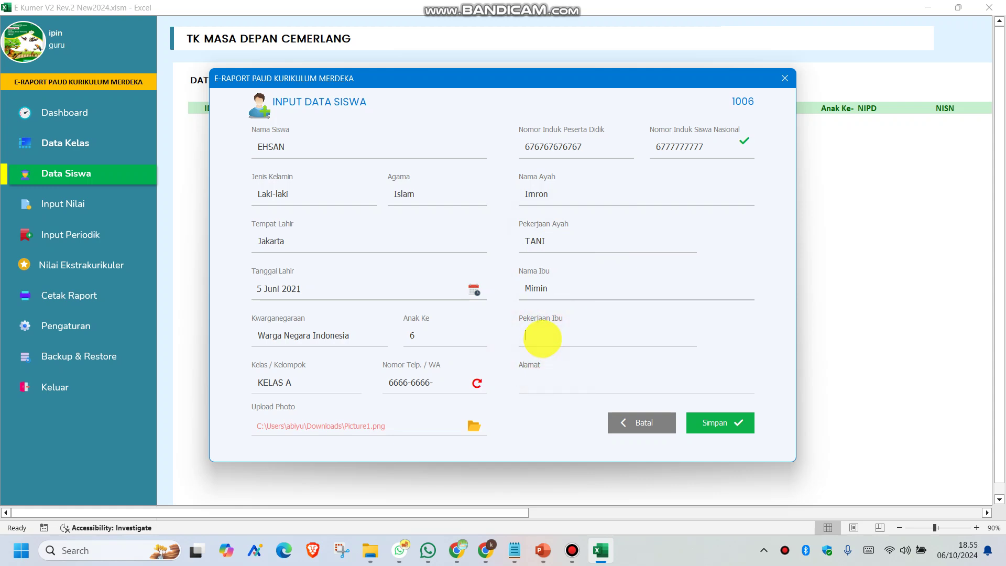
pyautogui.write('IRT')
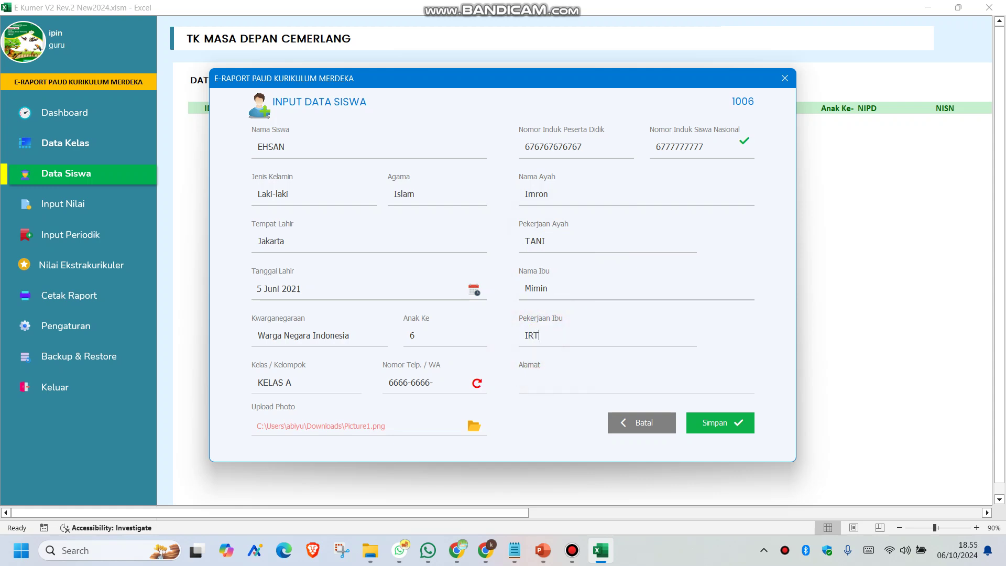
# Enter the home address and save the student record with Simpan
pyautogui.click(575, 372)
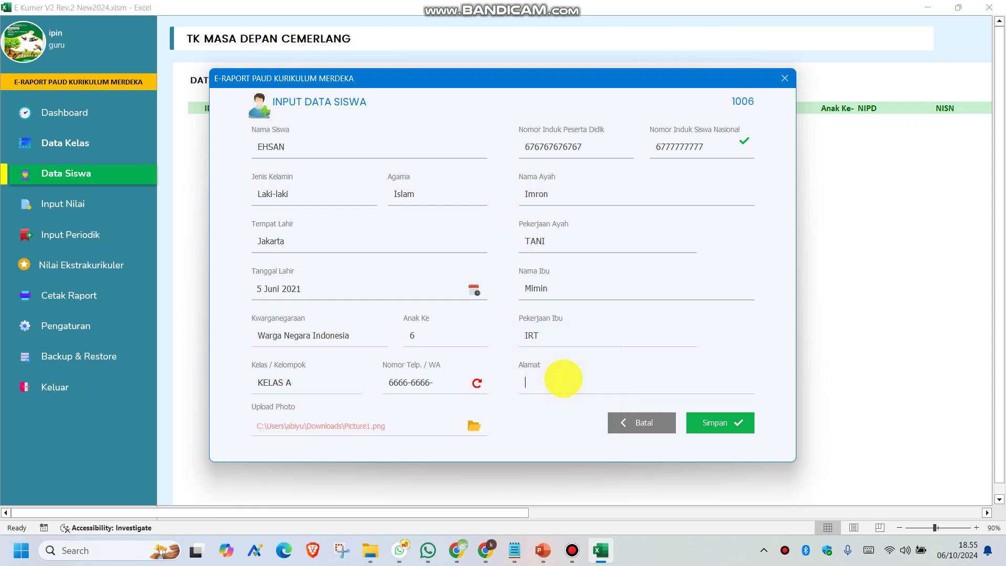
pyautogui.write('G')
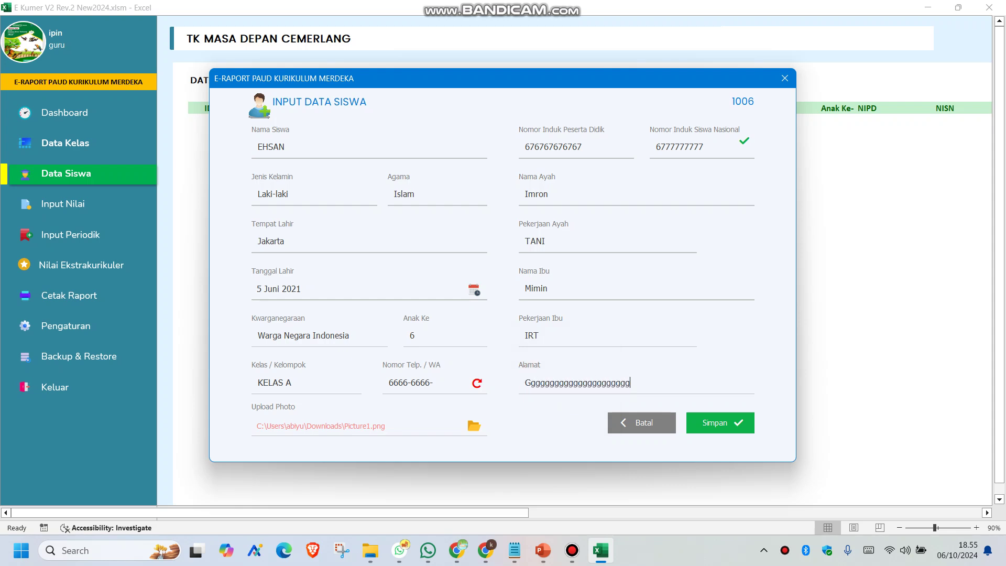
pyautogui.write('ggggggggggggggggggg')
pyautogui.click(718, 422)
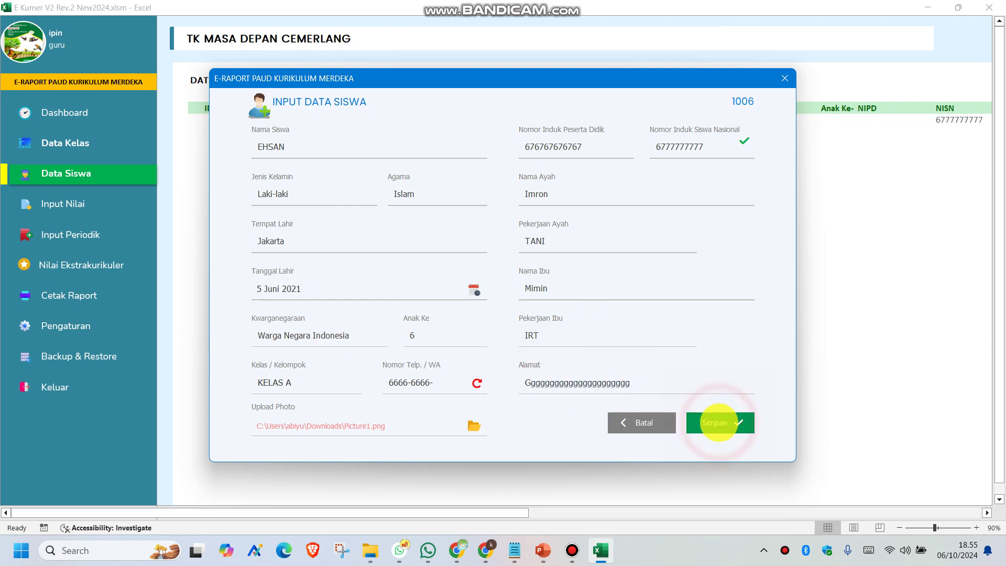
# Dismiss the save confirmation, start a new student record, and enter the student's name
pyautogui.click(569, 338)
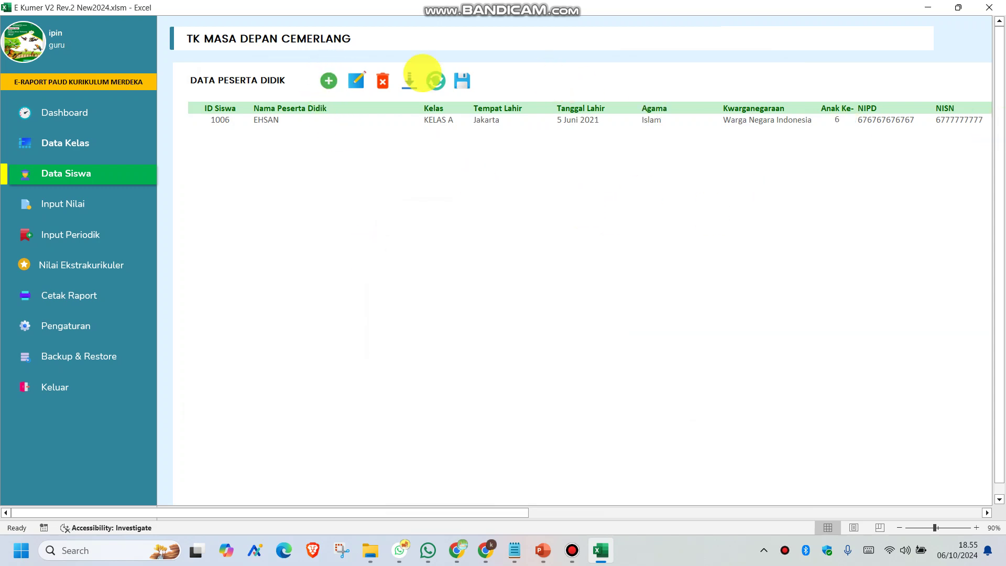
pyautogui.click(328, 81)
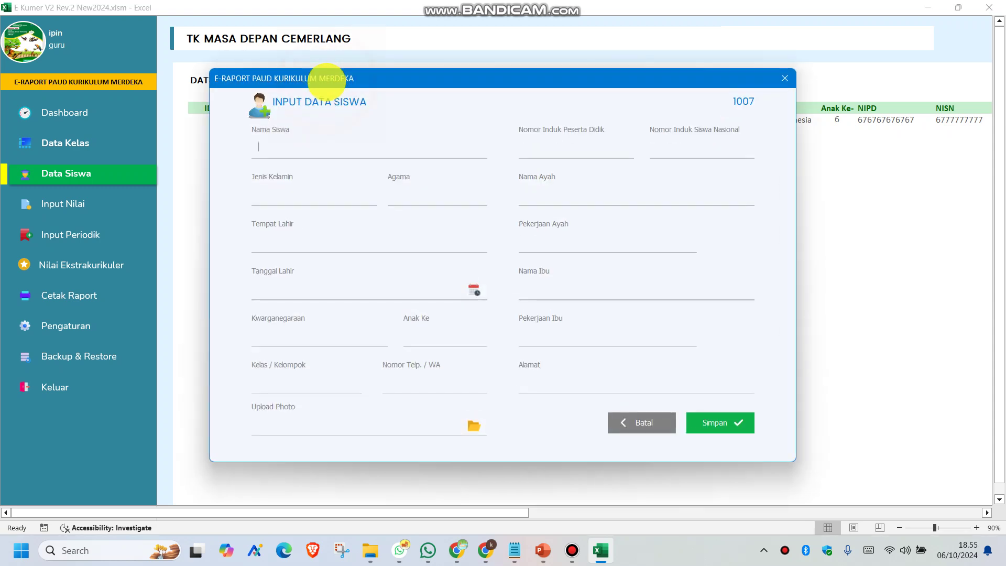
pyautogui.click(288, 141)
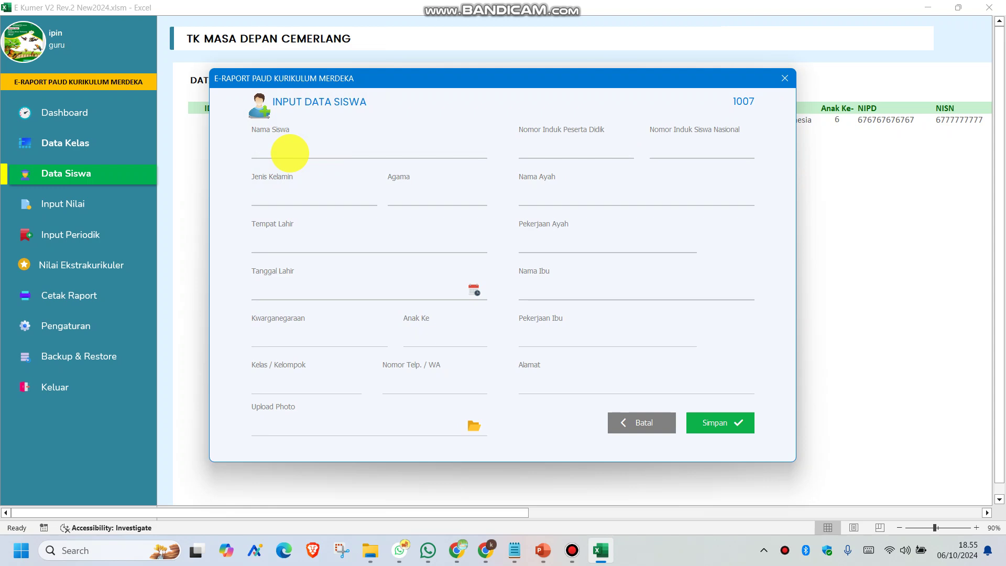
pyautogui.write('M')
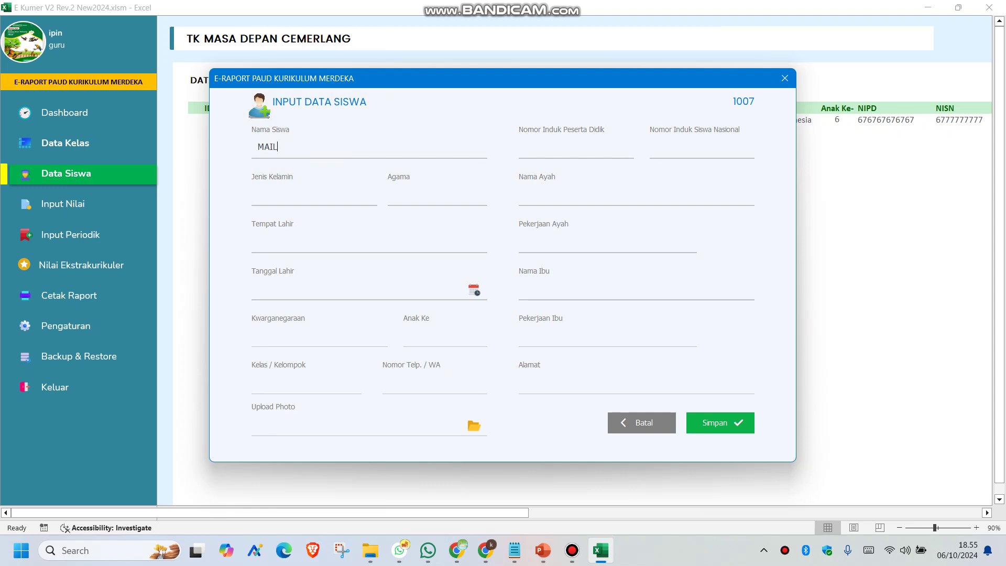
pyautogui.write('AIL')
# Set gender to Laki-laki, religion to Islam, and enter the birthplace
pyautogui.click(287, 200)
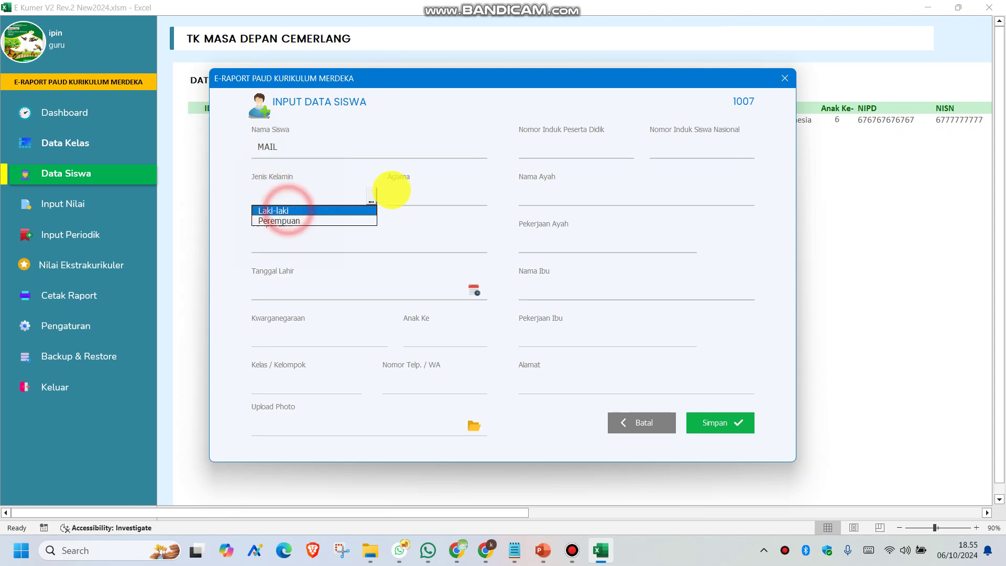
pyautogui.click(423, 203)
pyautogui.click(419, 208)
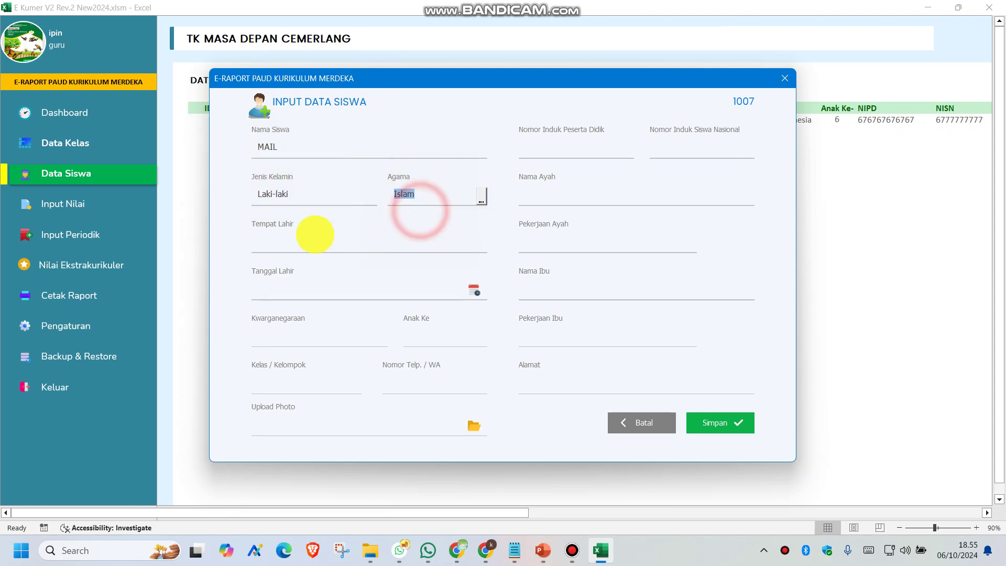
pyautogui.click(314, 234)
pyautogui.write('Jakarta')
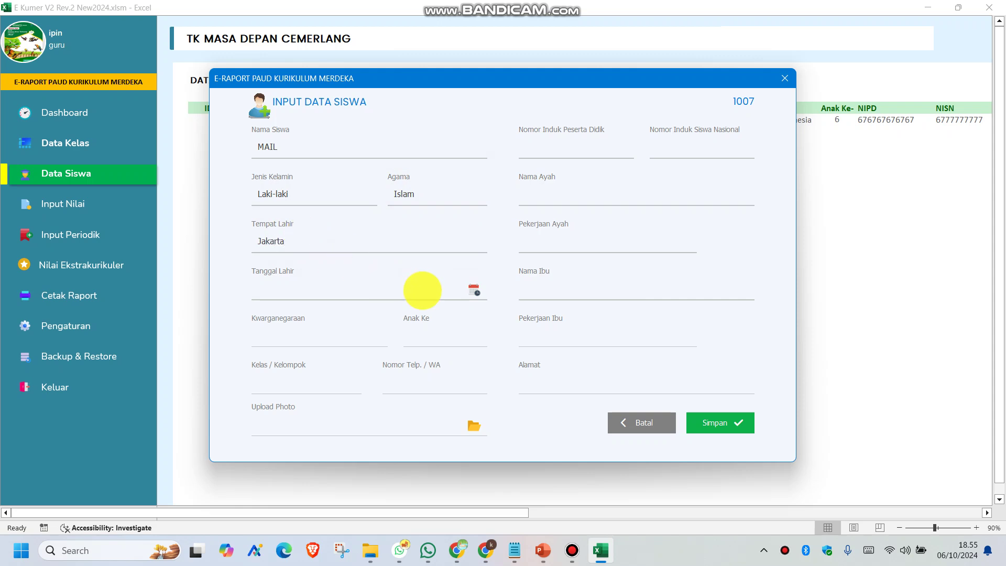
# Set the birth date to 7 Juli 2022 with the date picker
pyautogui.click(473, 291)
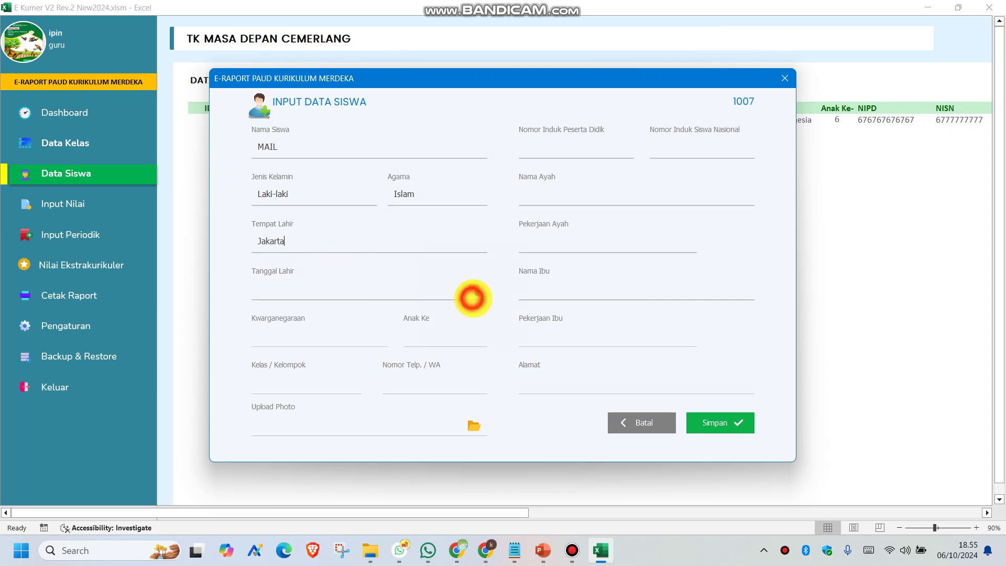
pyautogui.click(424, 275)
pyautogui.click(426, 351)
pyautogui.click(511, 274)
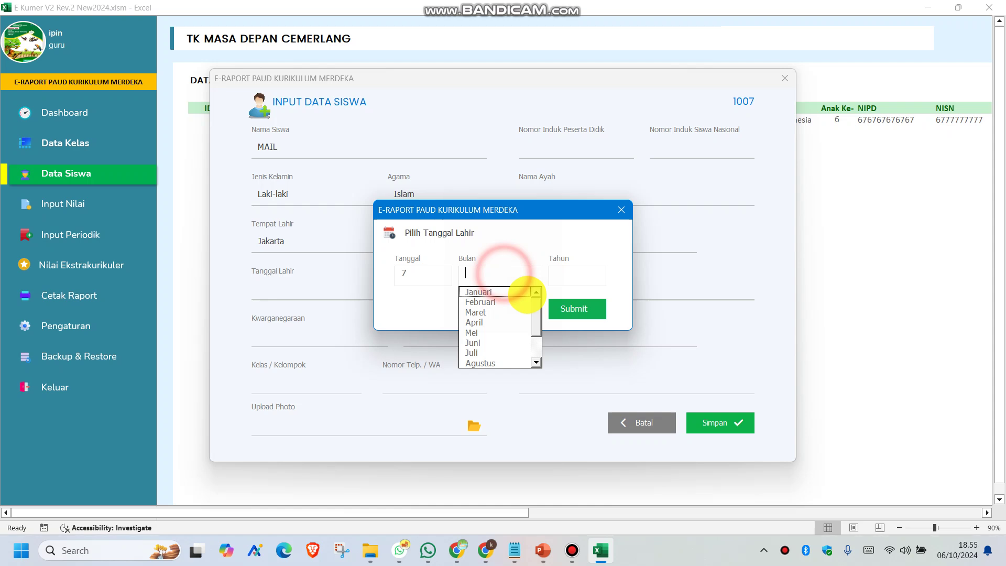
pyautogui.click(474, 348)
pyautogui.click(551, 270)
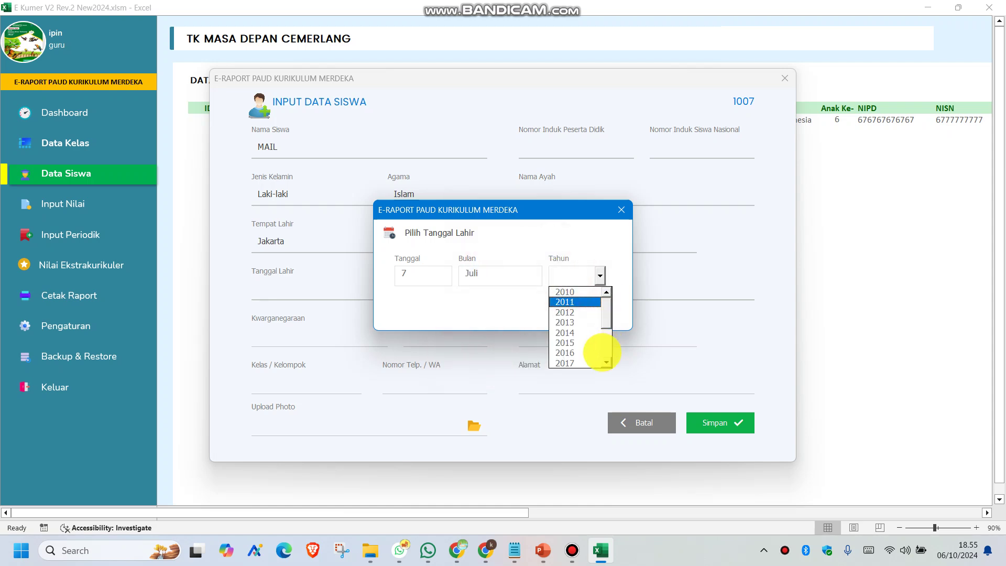
pyautogui.scroll(3, 603, 325)
pyautogui.moveTo(605, 314); pyautogui.dragTo(589, 354)
pyautogui.click(577, 342)
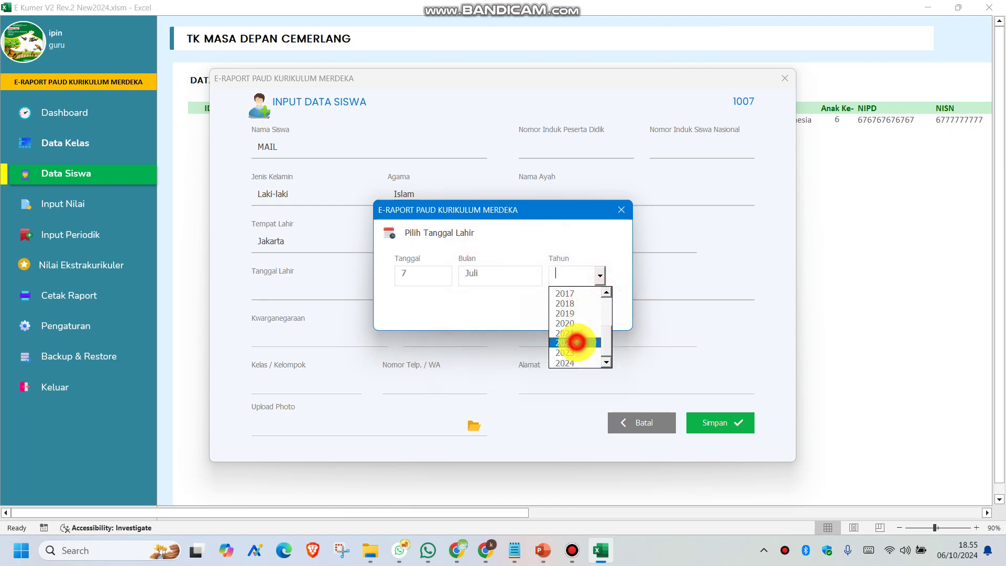
pyautogui.click(569, 306)
# Choose Warga Negara Indonesia, birth order 5, KELAS B, and phone number 777
pyautogui.click(258, 337)
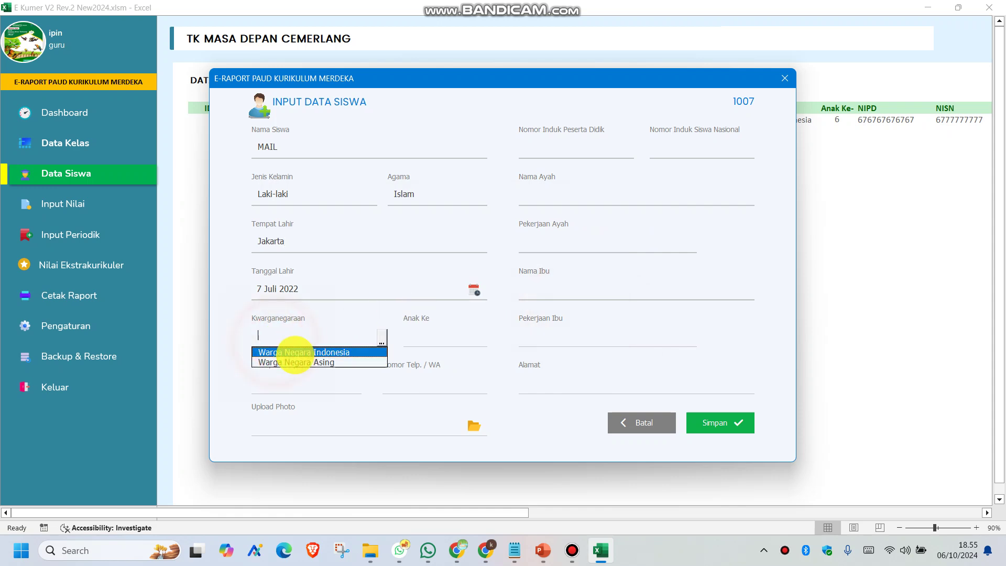
pyautogui.click(265, 348)
pyautogui.click(446, 338)
pyautogui.click(426, 392)
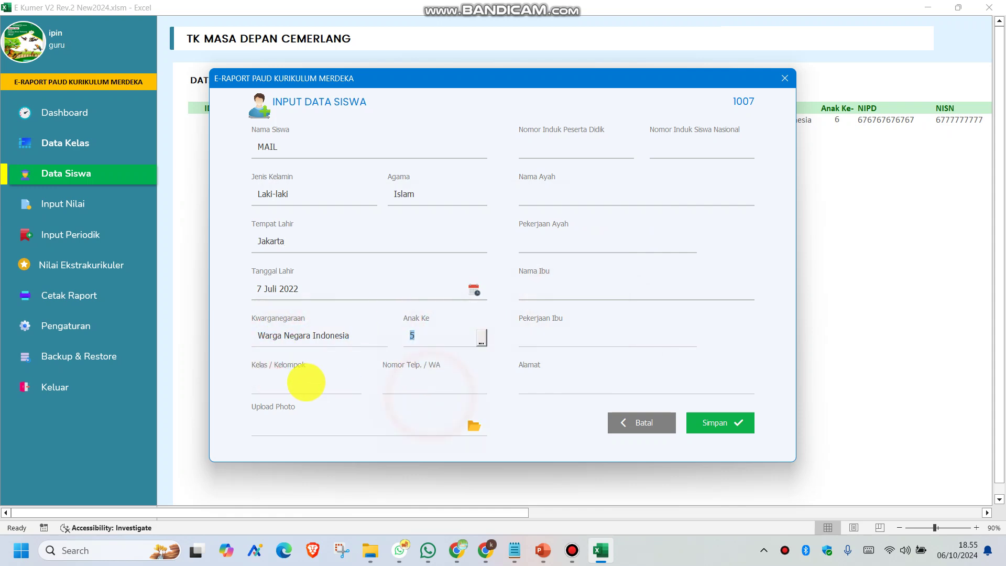
pyautogui.click(302, 384)
pyautogui.click(292, 410)
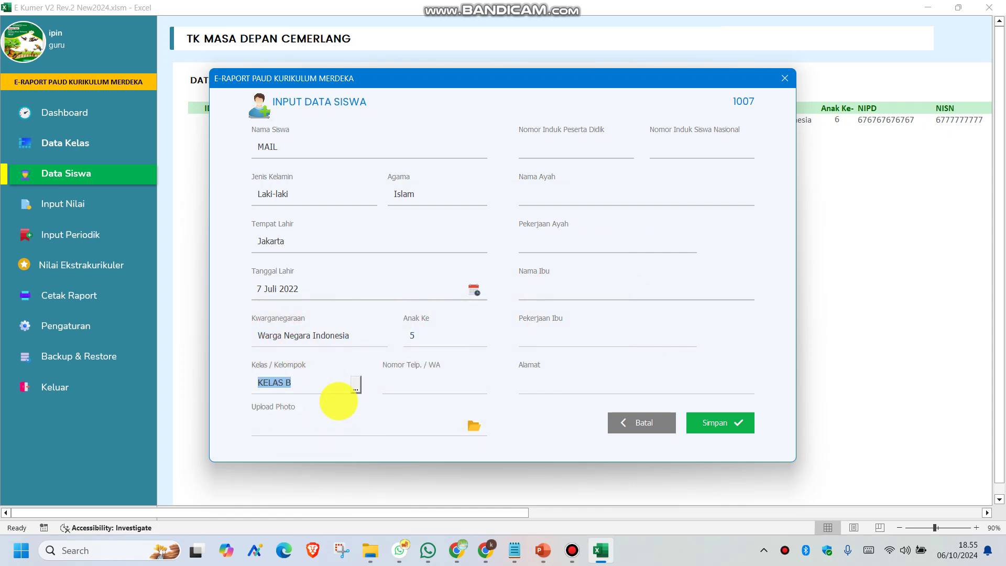
pyautogui.click(441, 384)
pyautogui.write('7777-7777-77')
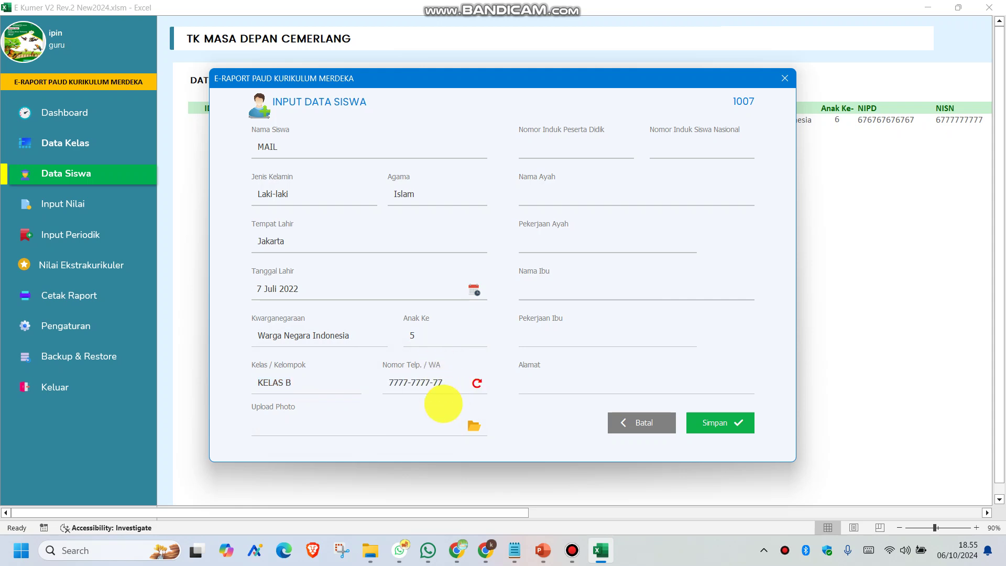
# Attach Picture1.png as the student photo and enter NIPD 77878
pyautogui.click(473, 426)
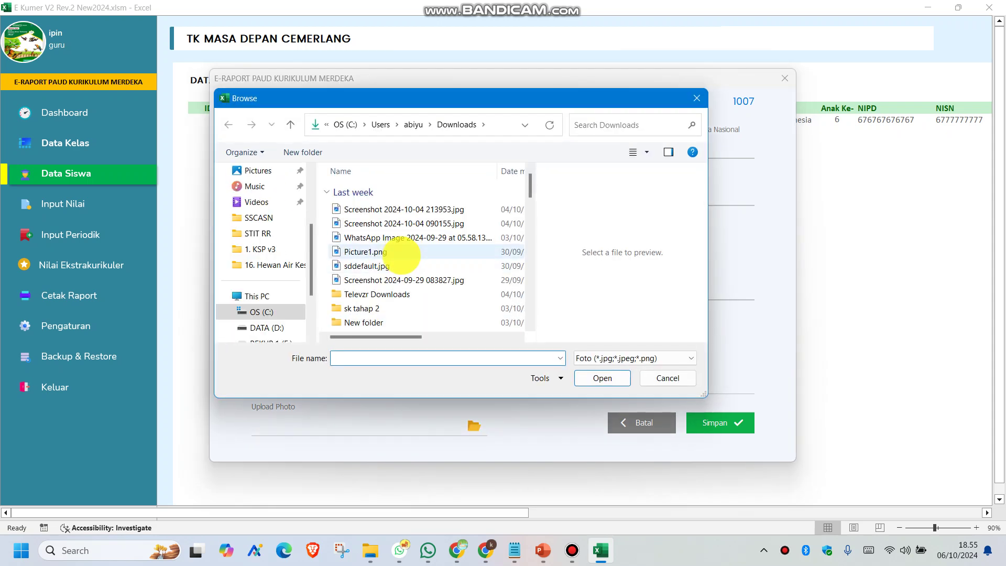
pyautogui.doubleClick(398, 252)
pyautogui.click(574, 151)
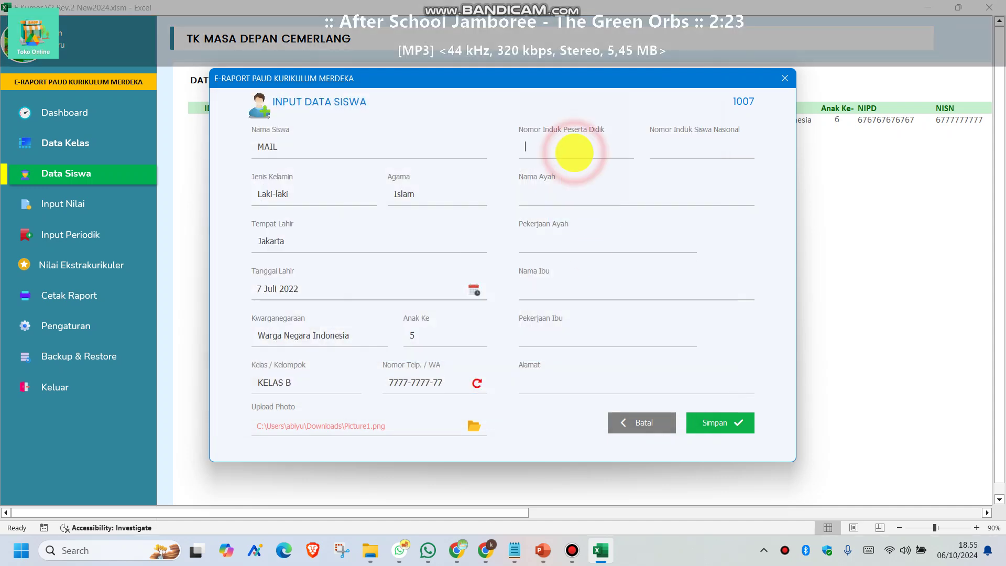
pyautogui.write('77878787878787')
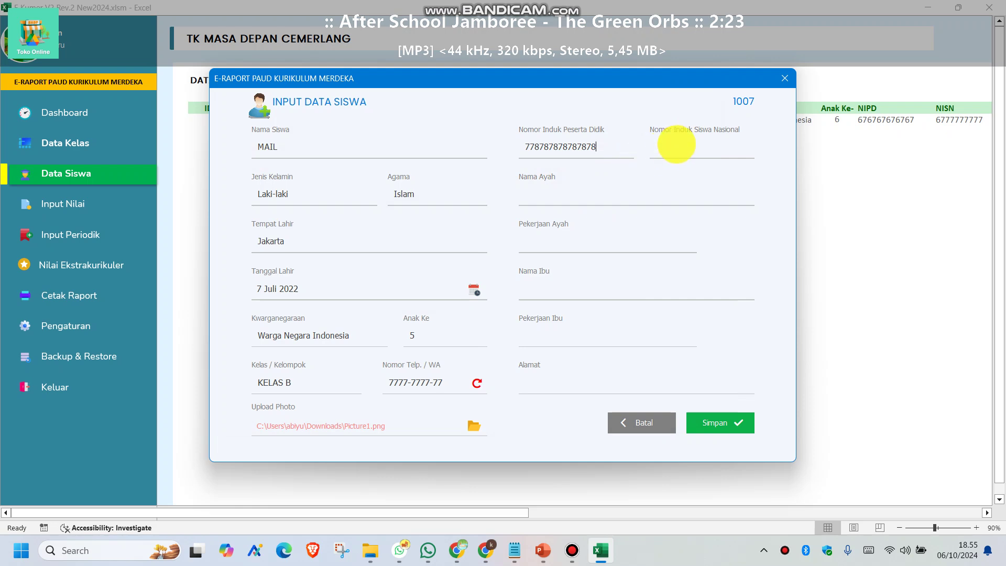
pyautogui.write('8888888888')
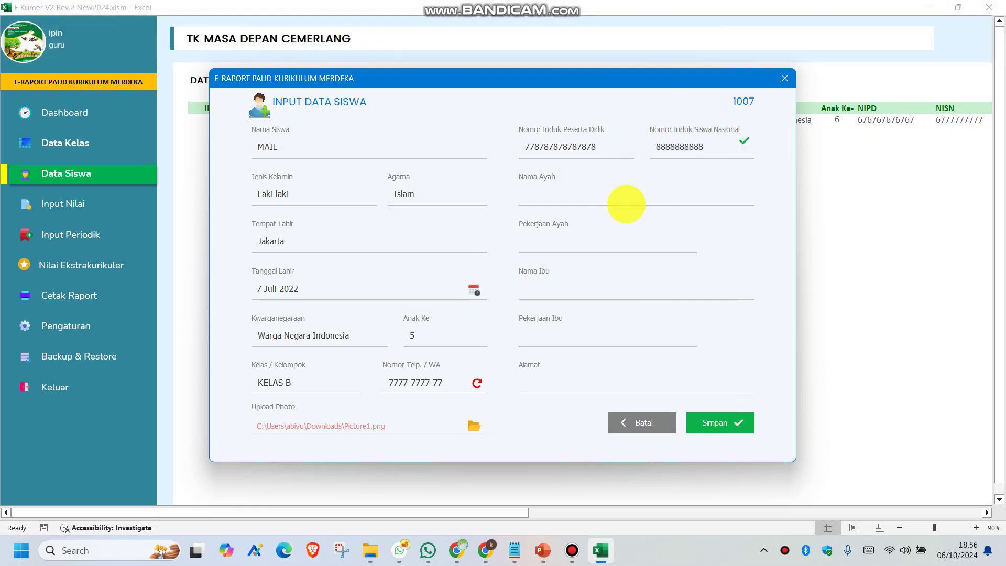
# Fill in the father's name, occupation TANI, the mother's name and occupation, and the address
pyautogui.click(570, 195)
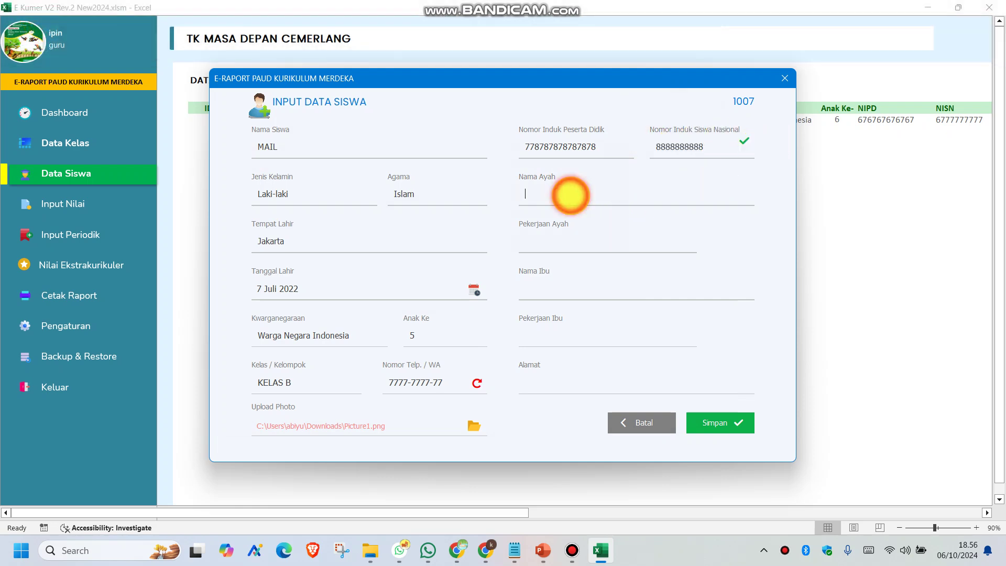
pyautogui.write('Yu')
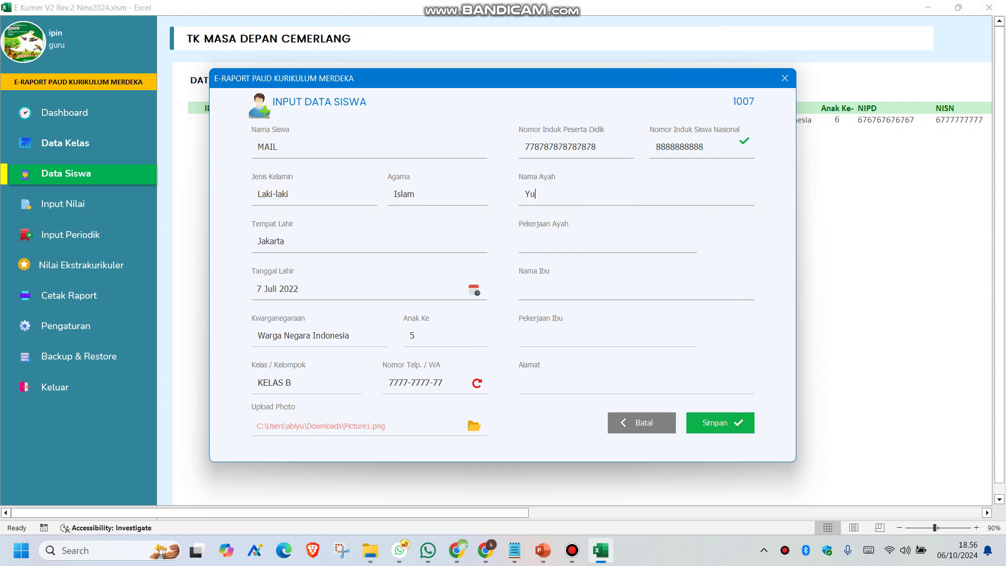
pyautogui.write('gi')
pyautogui.click(543, 246)
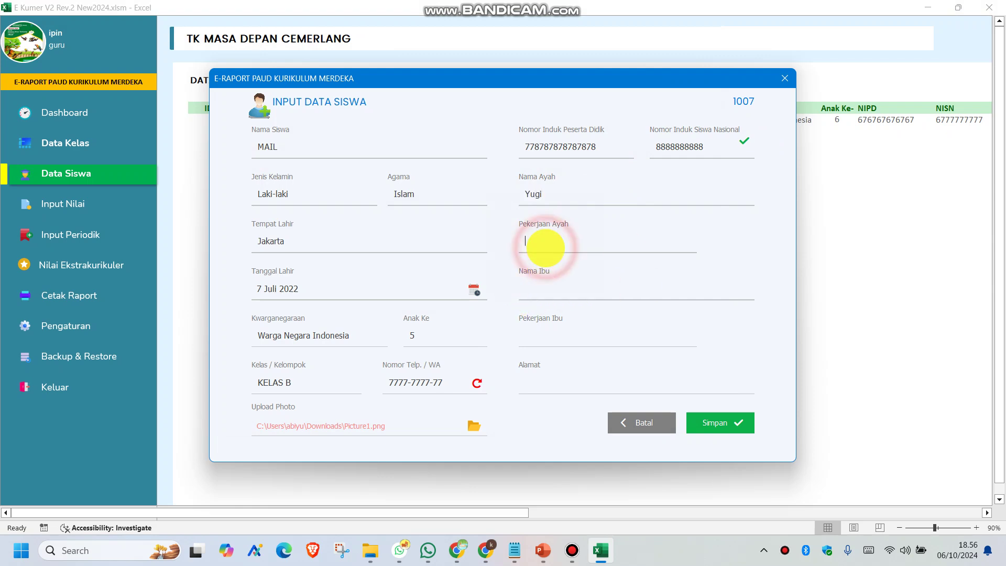
pyautogui.write('TA')
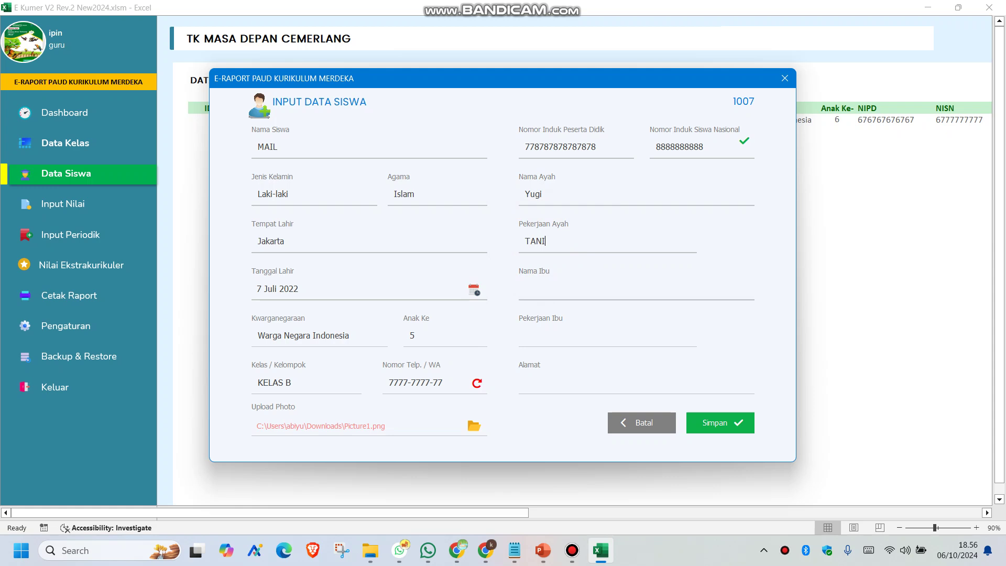
pyautogui.write('NI')
pyautogui.click(539, 295)
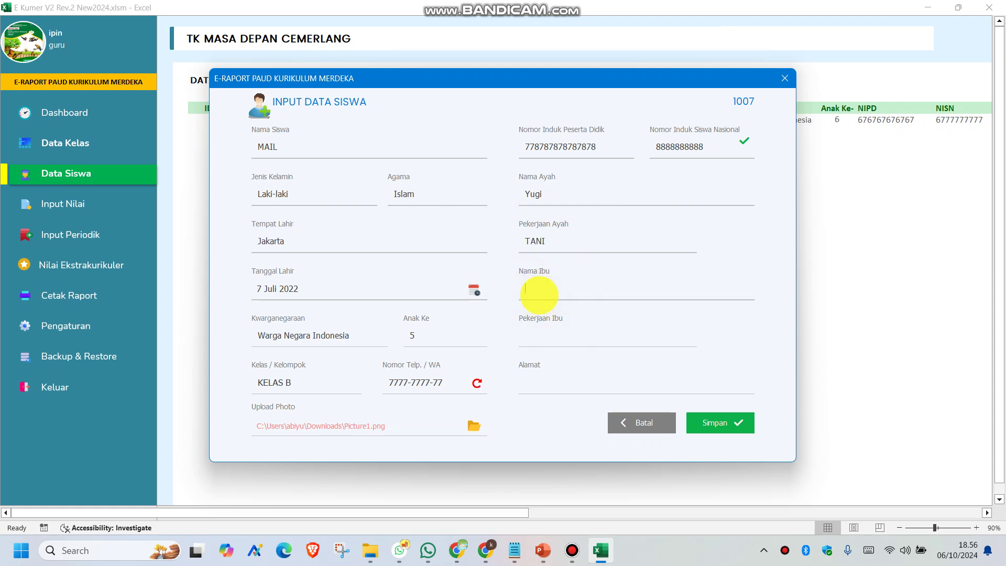
pyautogui.write('Rarna')
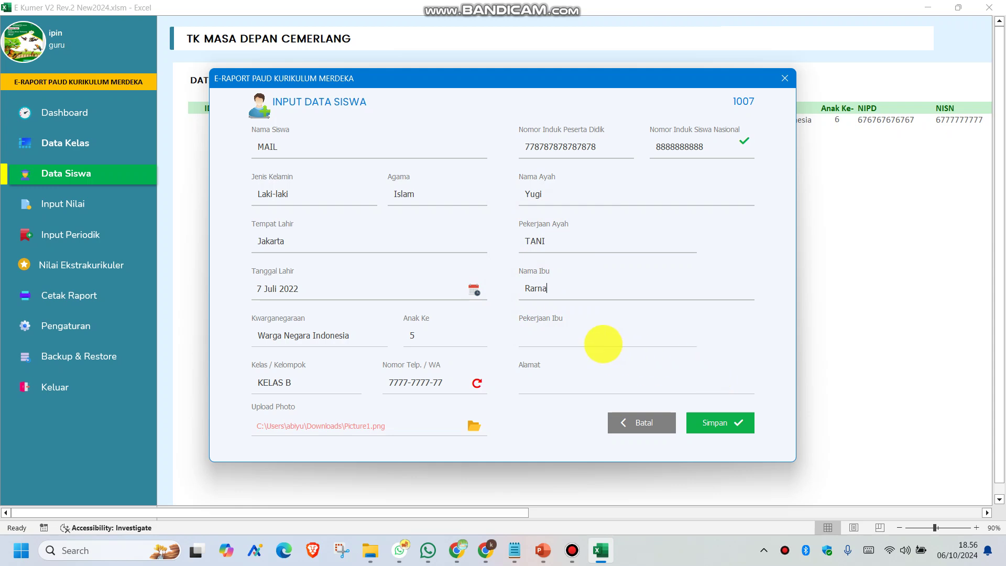
pyautogui.click(594, 341)
pyautogui.write('IRT')
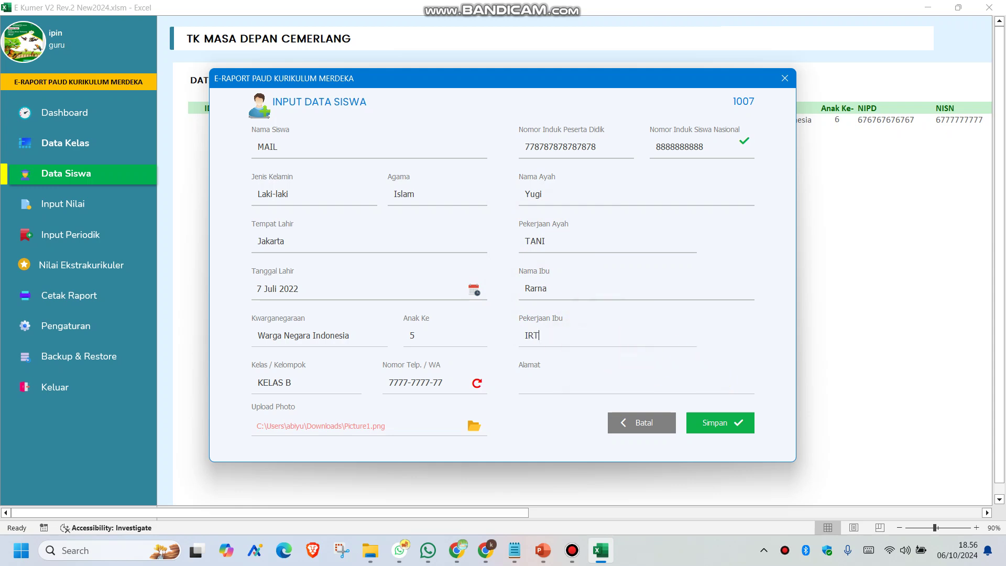
pyautogui.click(582, 386)
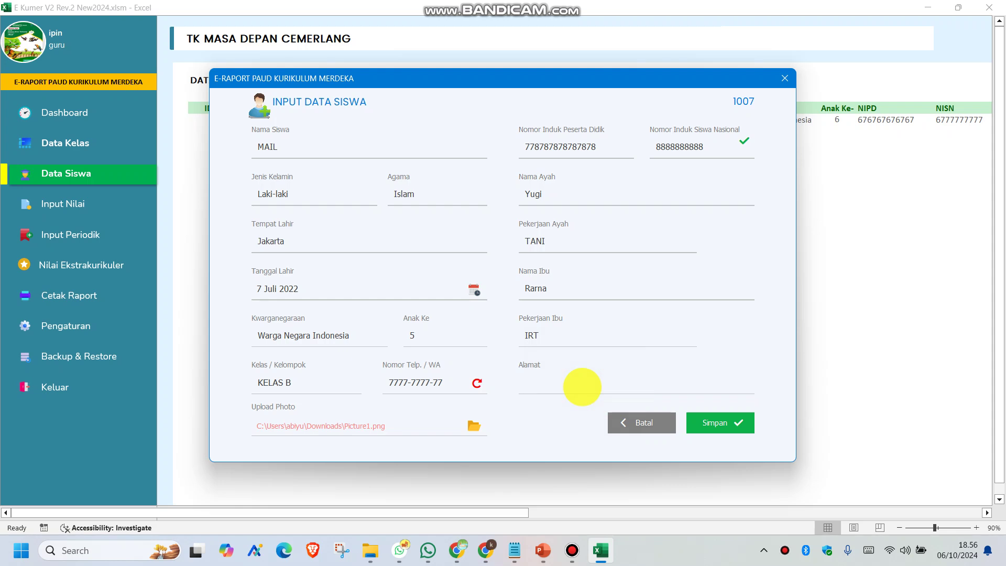
pyautogui.write('Jakarta')
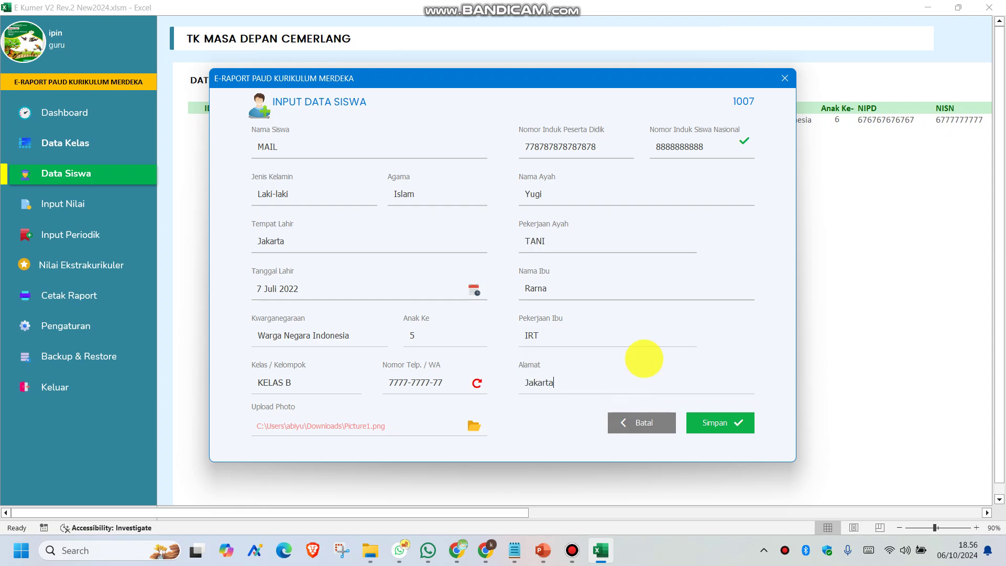
# Save student 1007's record, confirm, and open a blank form for student 1008
pyautogui.click(710, 421)
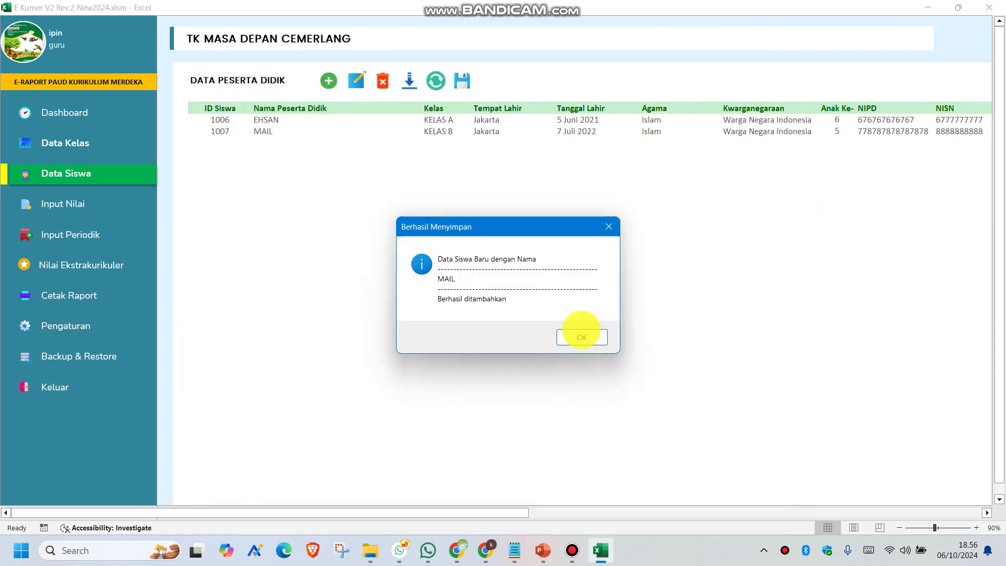
pyautogui.click(579, 335)
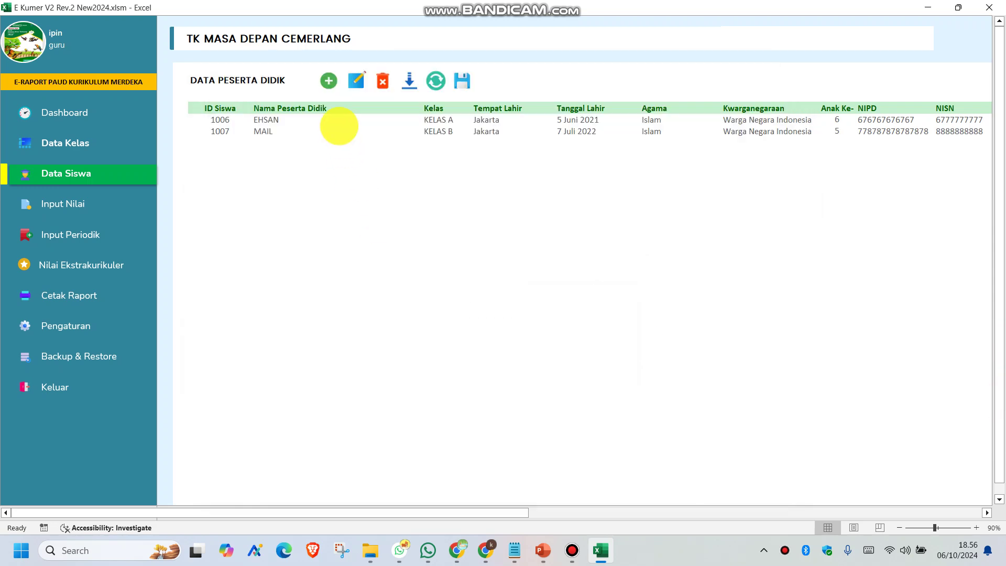
pyautogui.click(328, 80)
pyautogui.click(289, 156)
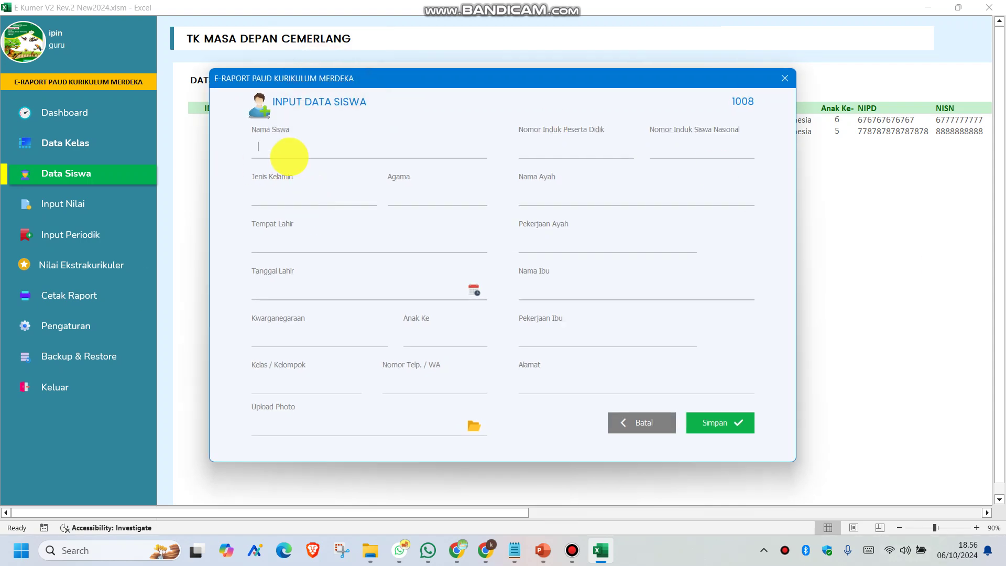
# Enter the student's name, gender Laki-laki, religion Islam, and birthplace Jakarta
pyautogui.write('MUNIR')
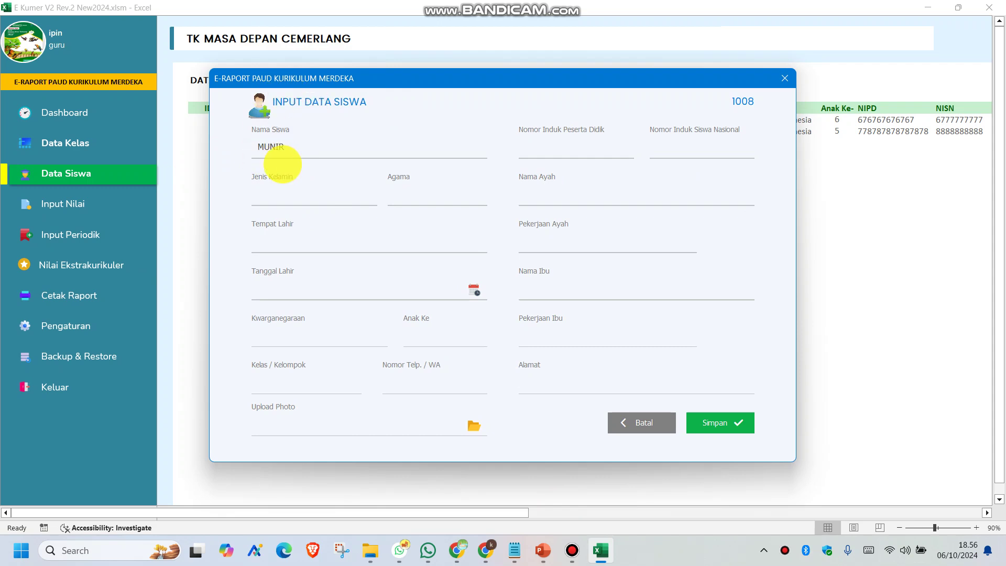
pyautogui.click(287, 198)
pyautogui.click(283, 209)
pyautogui.click(413, 192)
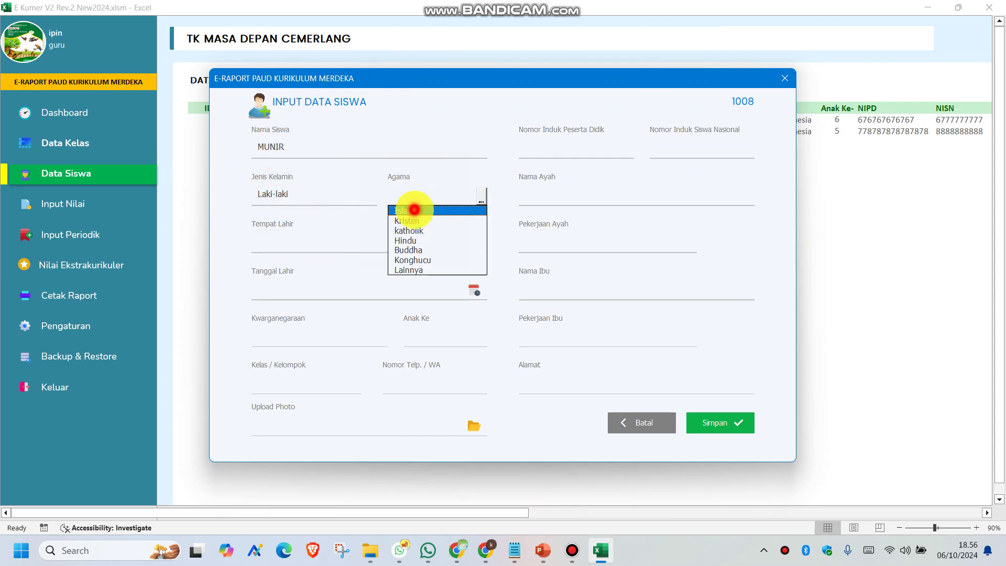
pyautogui.click(416, 205)
pyautogui.click(286, 240)
pyautogui.write('Jakarta')
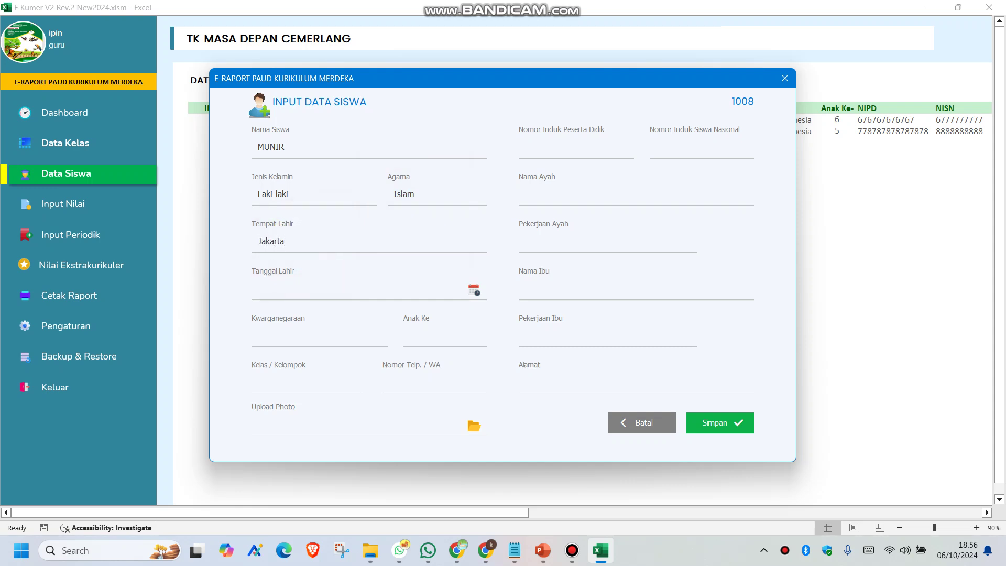
# Set the birth date to 6 Juni 2020 with the date picker
pyautogui.click(473, 289)
pyautogui.click(419, 276)
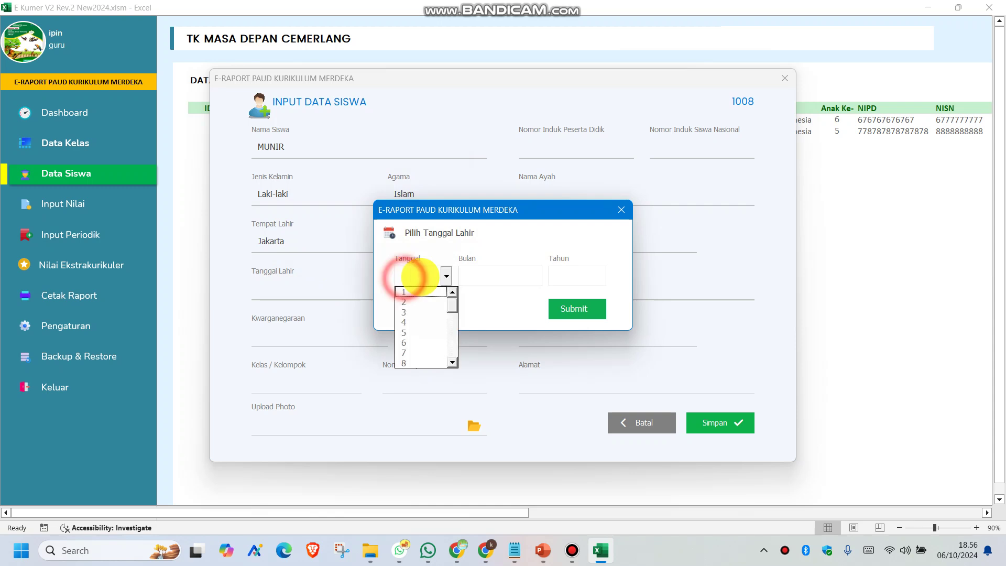
pyautogui.click(426, 343)
pyautogui.click(511, 276)
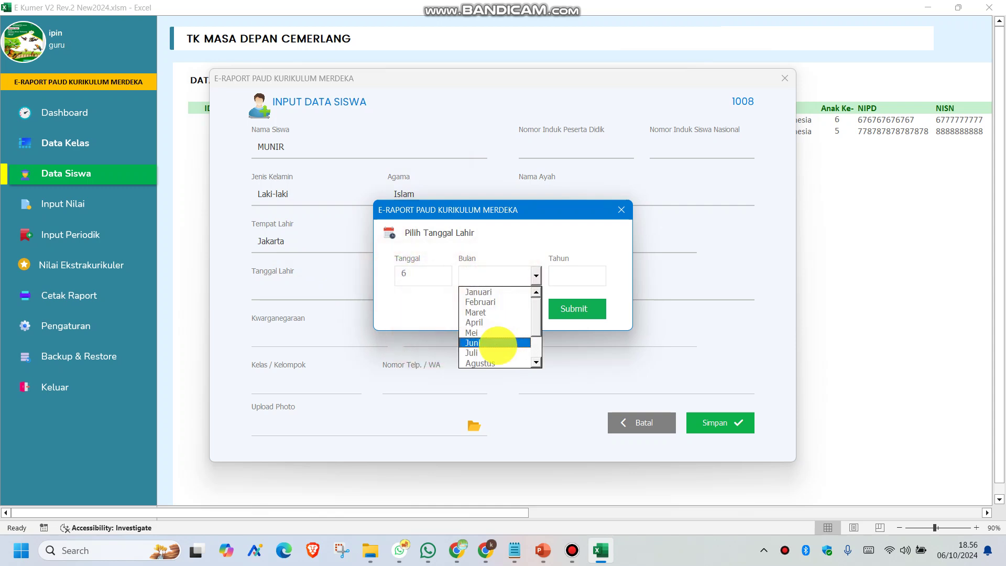
pyautogui.click(498, 344)
pyautogui.click(576, 276)
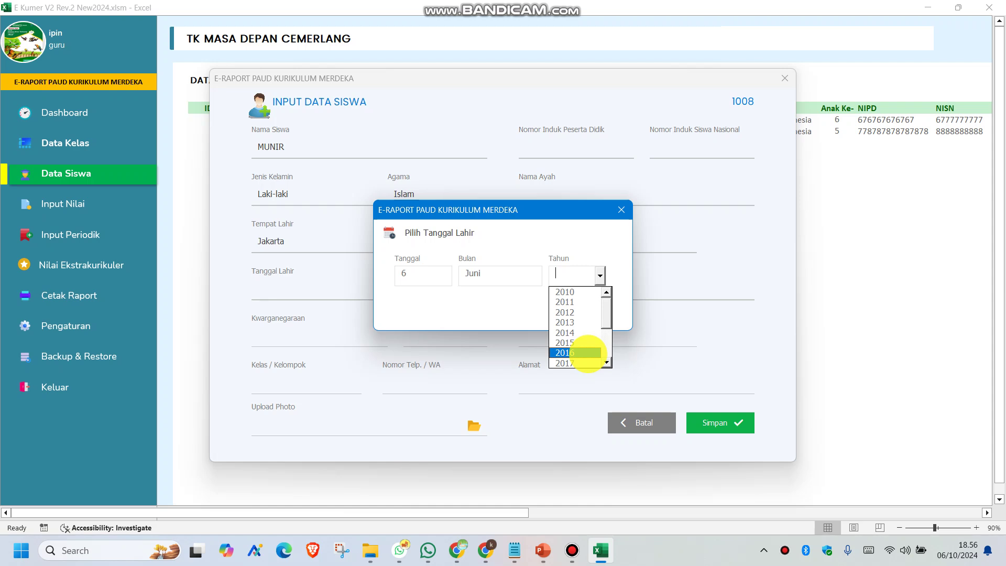
pyautogui.scroll(-2, 595, 360)
pyautogui.click(580, 354)
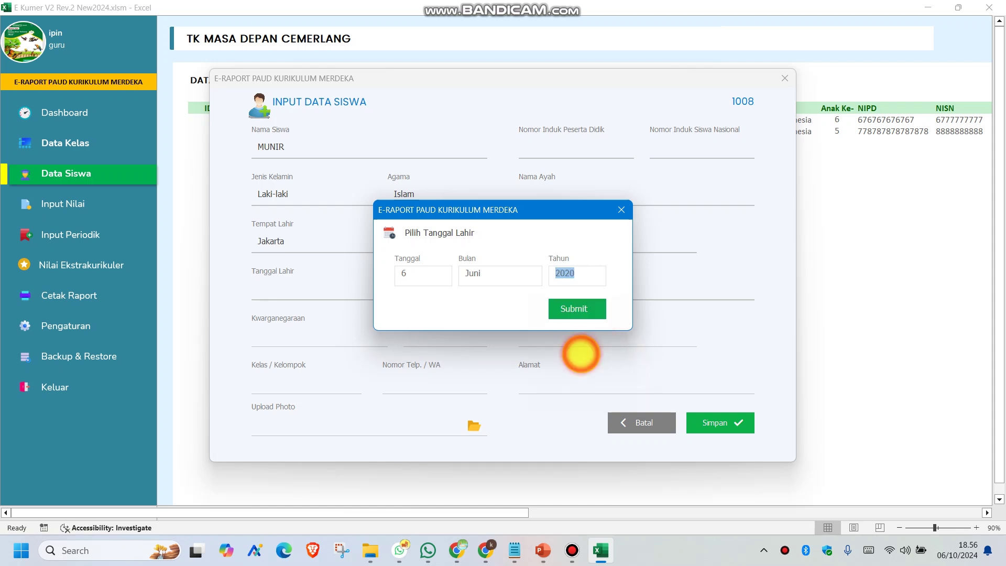
pyautogui.click(573, 308)
# Choose Warga Negara Indonesia, seventh child, and KELAS B
pyautogui.click(278, 334)
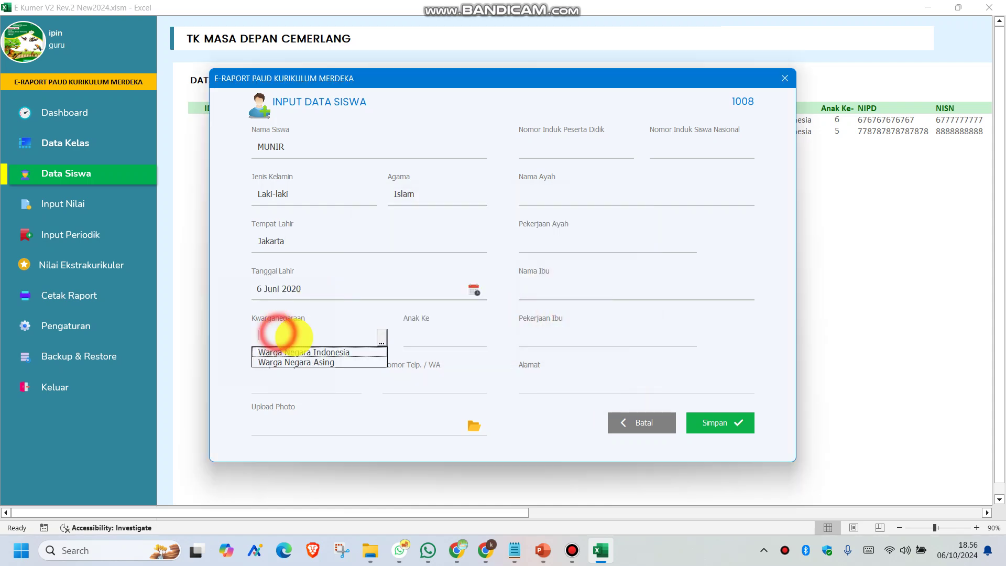
pyautogui.click(305, 353)
pyautogui.click(447, 337)
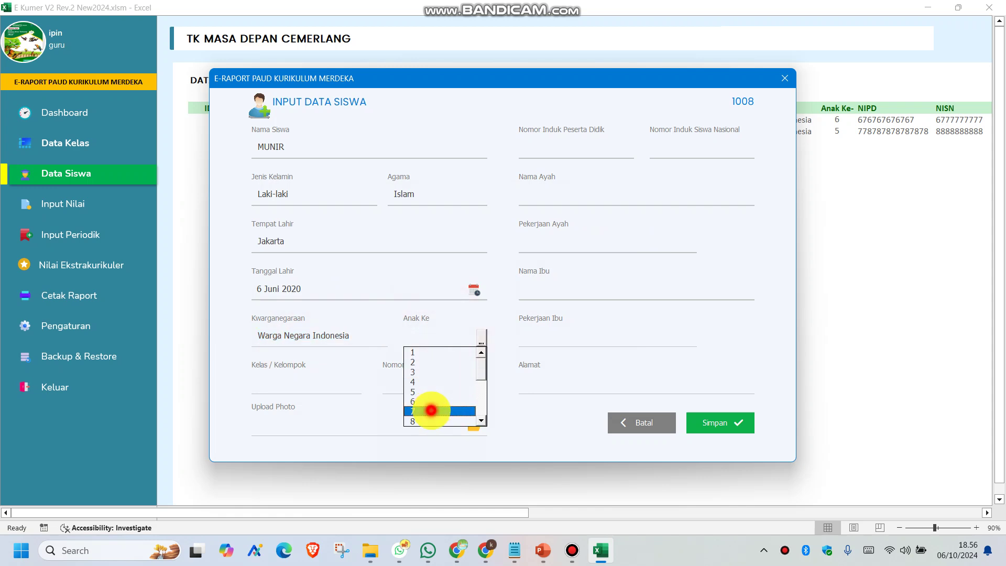
pyautogui.click(430, 410)
pyautogui.click(288, 382)
pyautogui.click(292, 409)
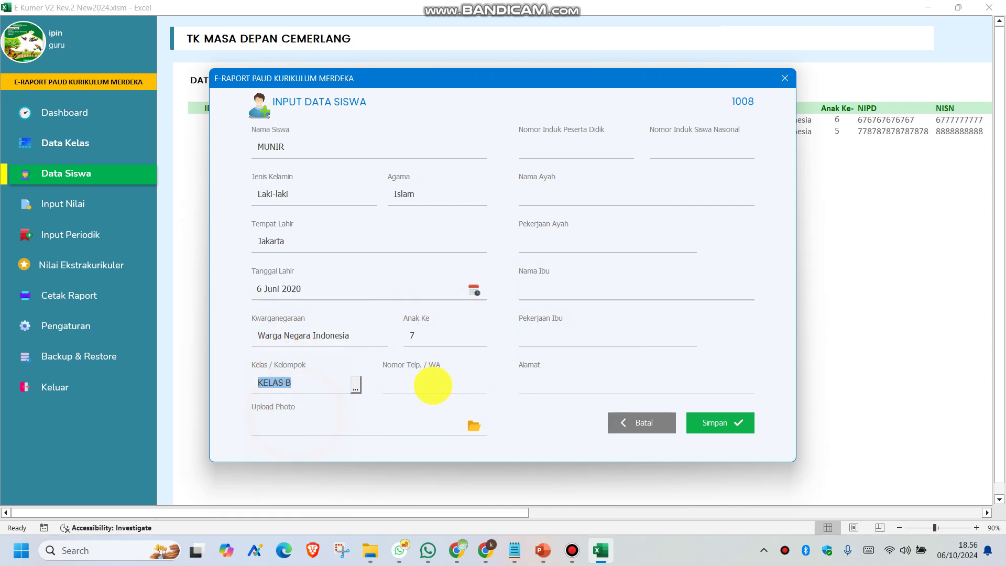
pyautogui.click(432, 385)
# Finish the phone number, attach Picture1.png as the photo, and enter the NIPD and NISN numbers
pyautogui.write('8888-8888-888')
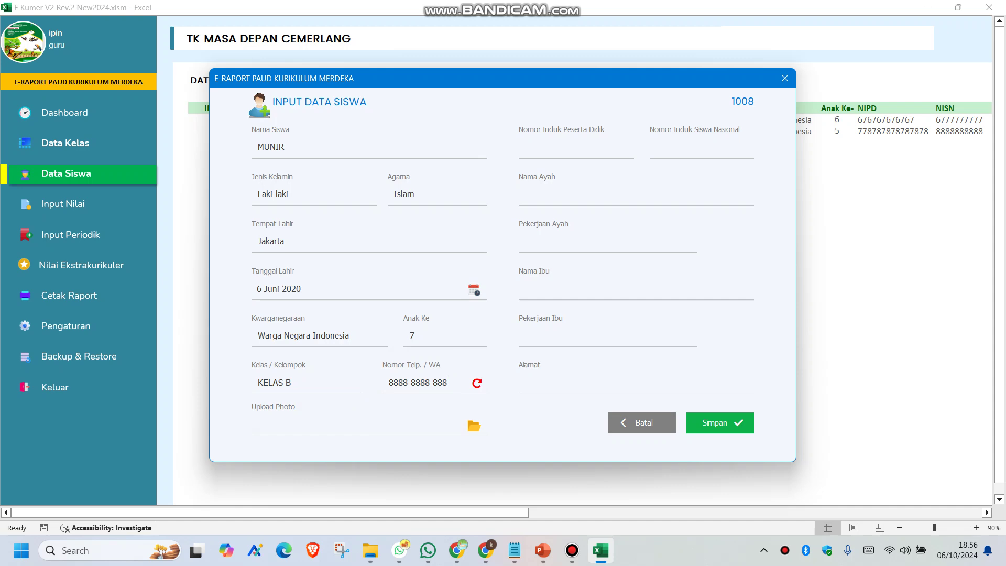
pyautogui.click(474, 424)
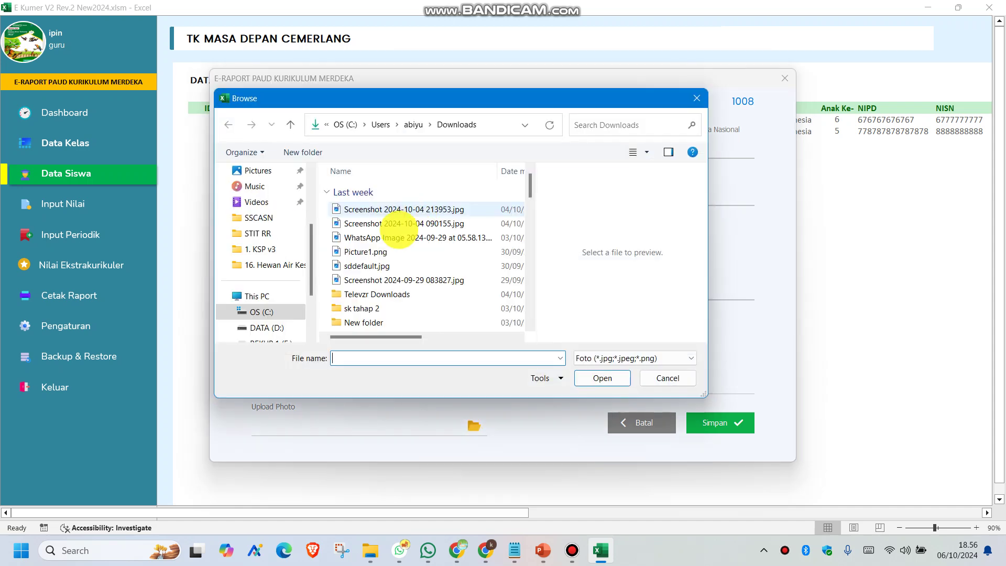
pyautogui.doubleClick(367, 251)
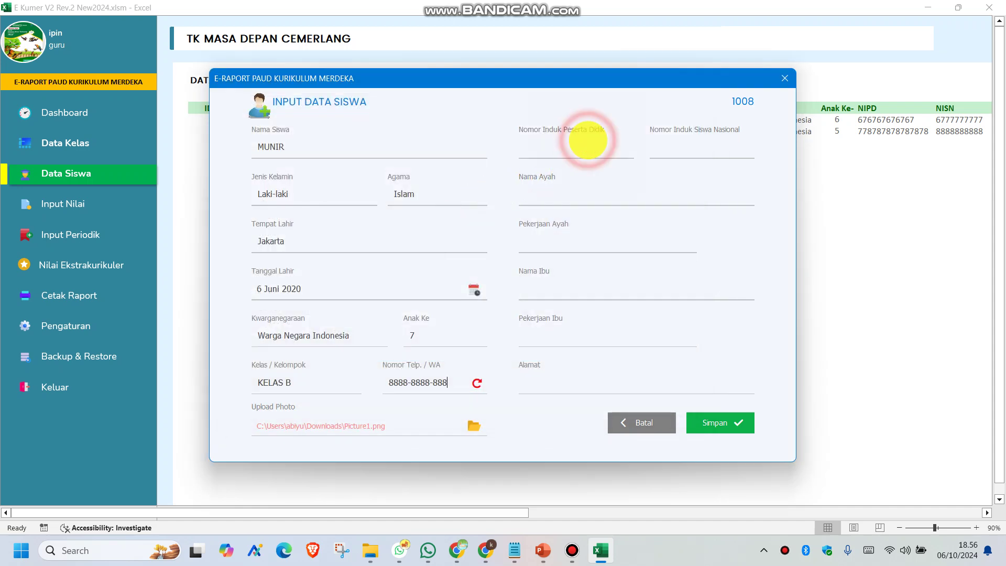
pyautogui.click(587, 140)
pyautogui.write('79999999')
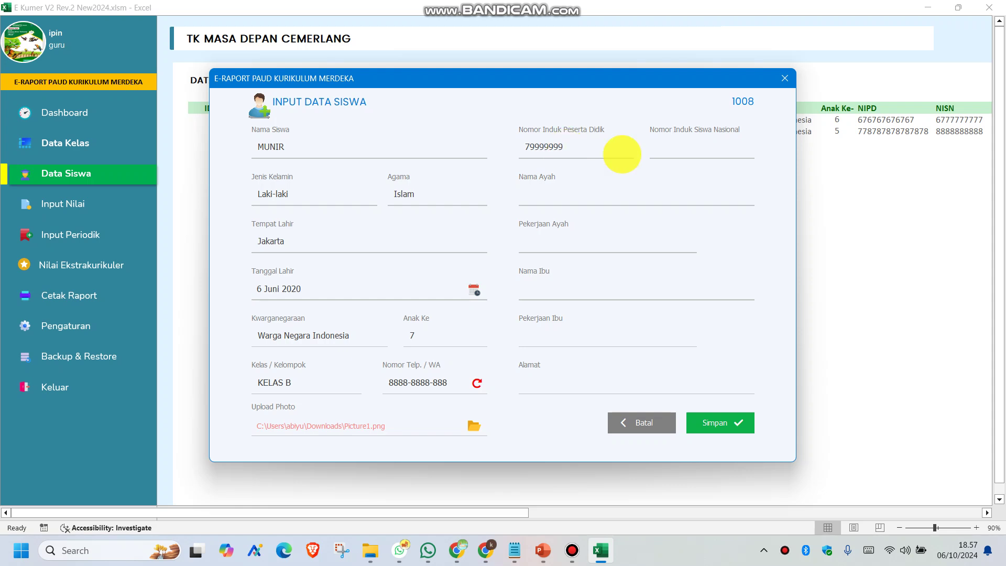
pyautogui.click(676, 144)
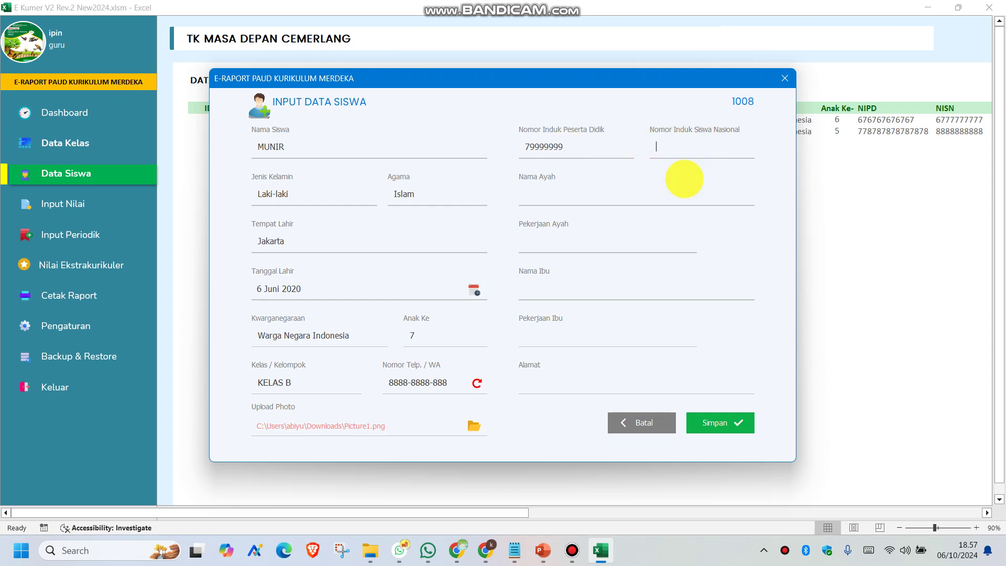
pyautogui.write('6666666666')
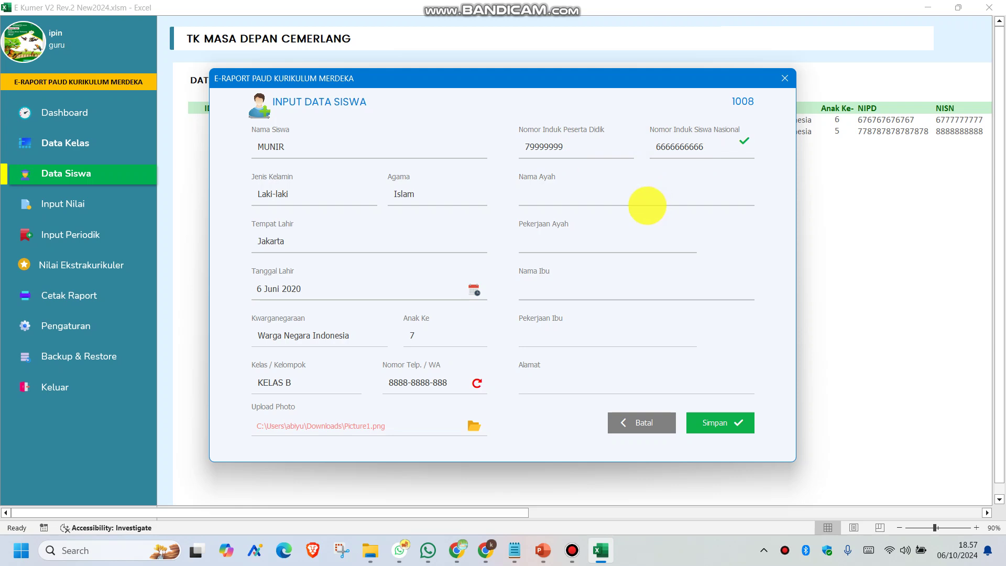
# Enter the parents' names, occupations TANI and IRT, and the home address
pyautogui.click(580, 198)
pyautogui.write('Darwis')
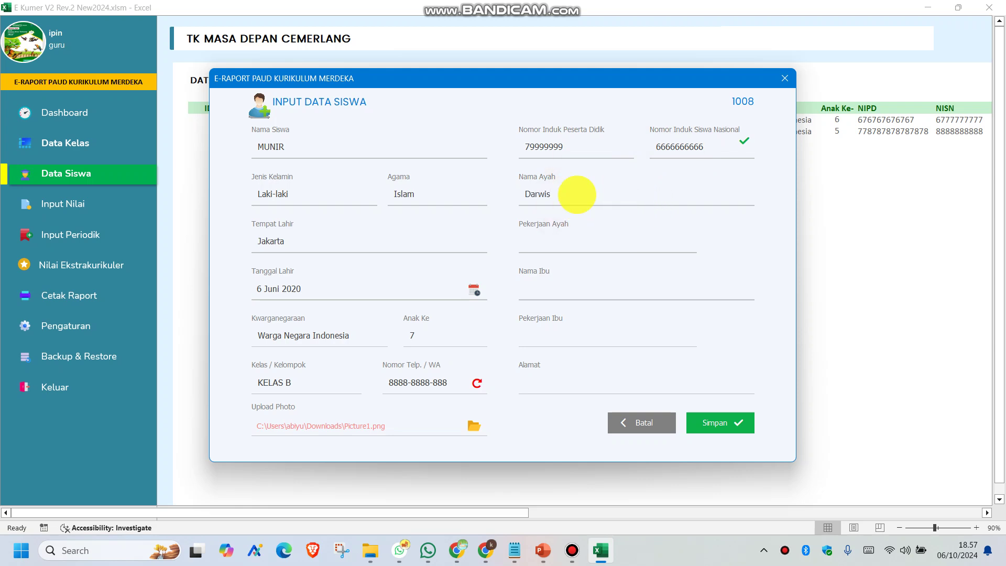
pyautogui.click(550, 246)
pyautogui.write('TANI')
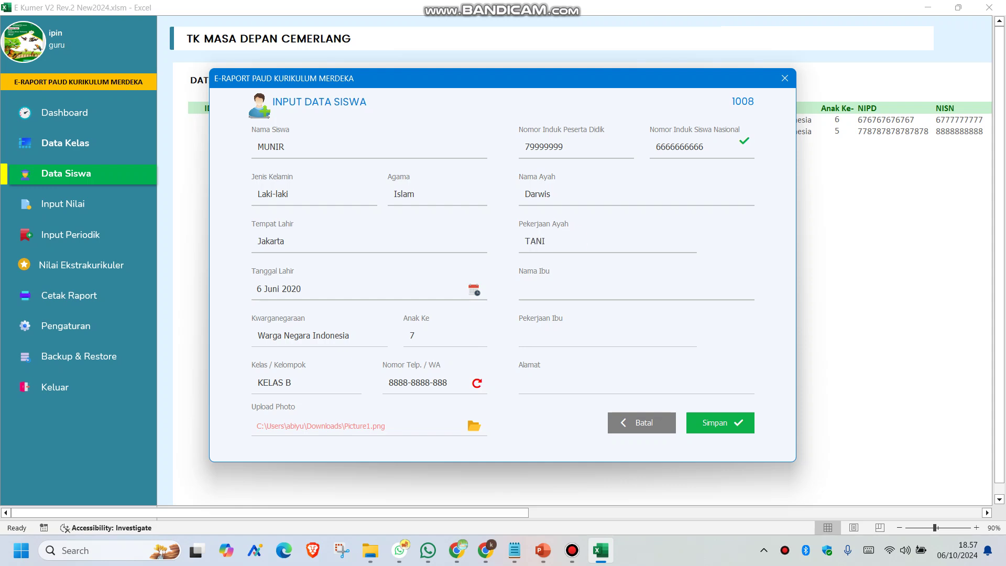
pyautogui.click(533, 286)
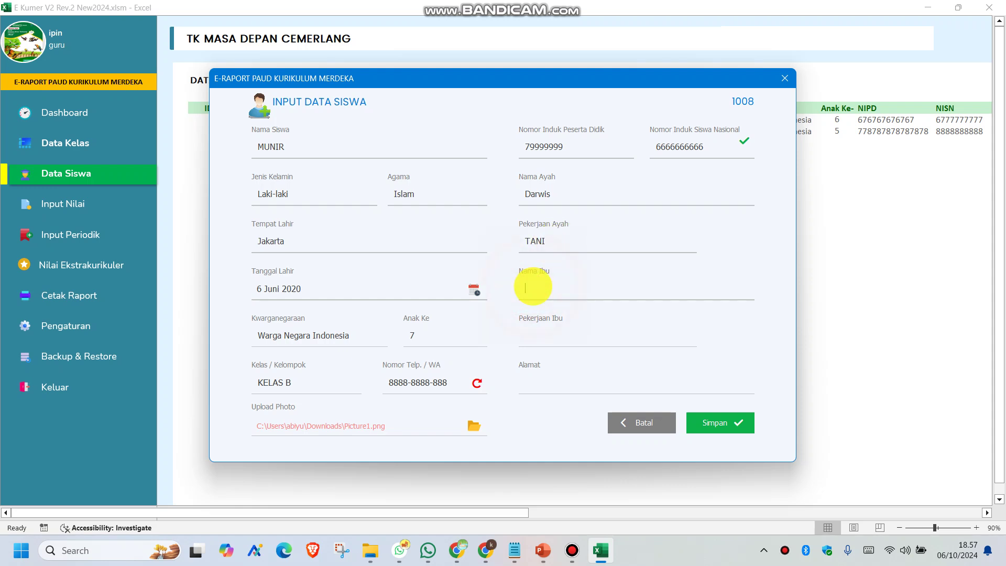
pyautogui.write('Nur')
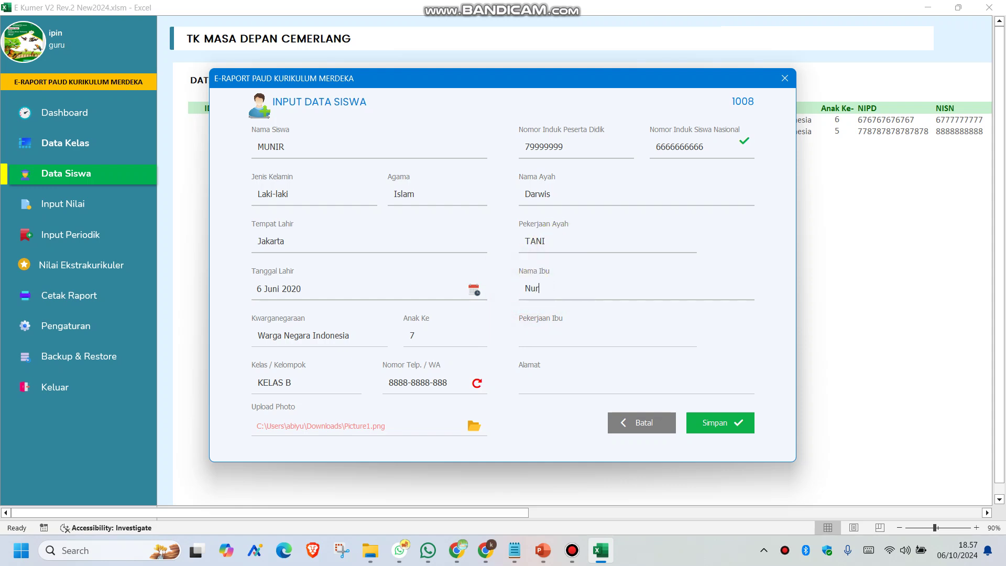
pyautogui.click(572, 338)
pyautogui.write('IRT')
pyautogui.click(541, 384)
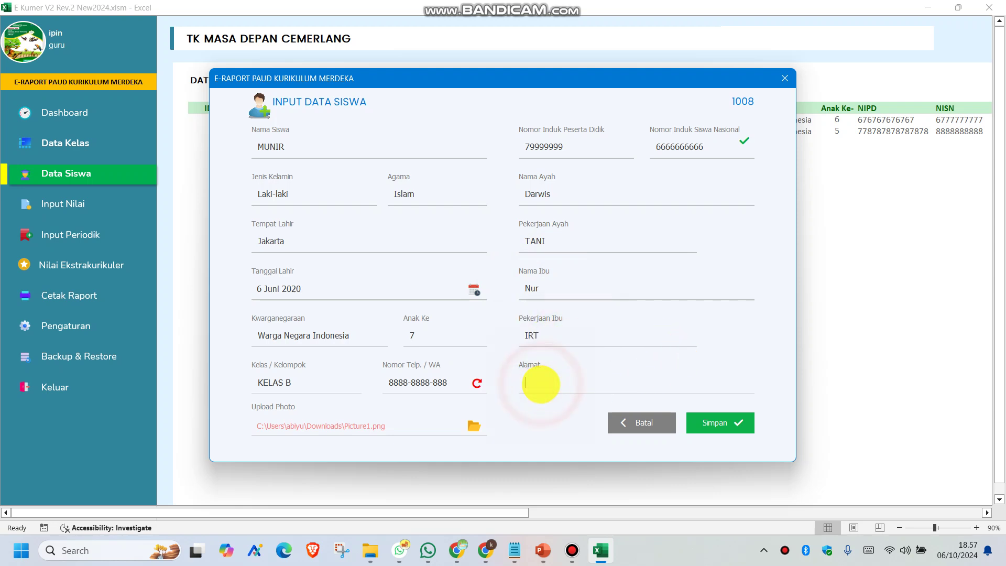
pyautogui.write('Jakarrrrrr')
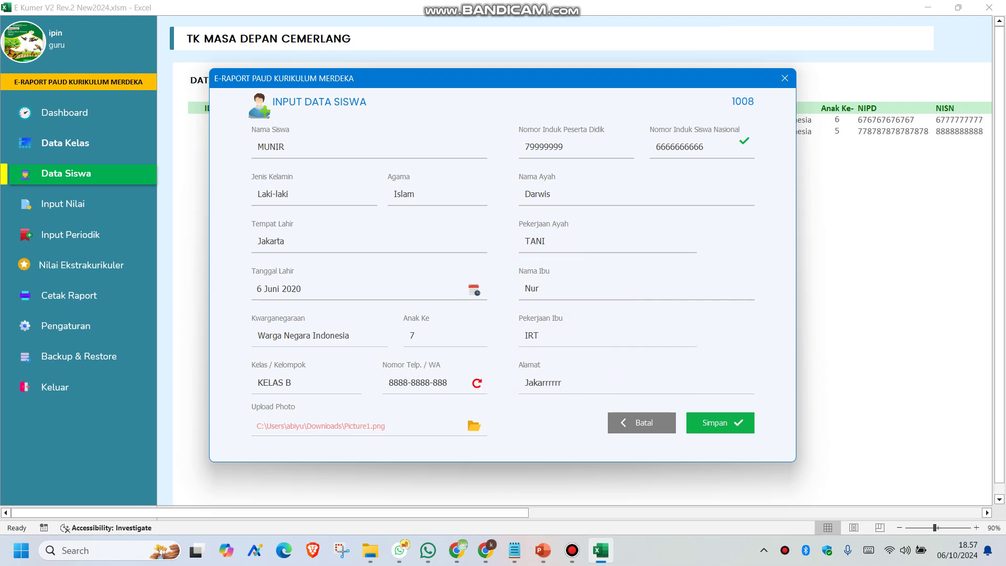
# Save student 1008's record with Simpan and dismiss the confirmation
pyautogui.click(704, 428)
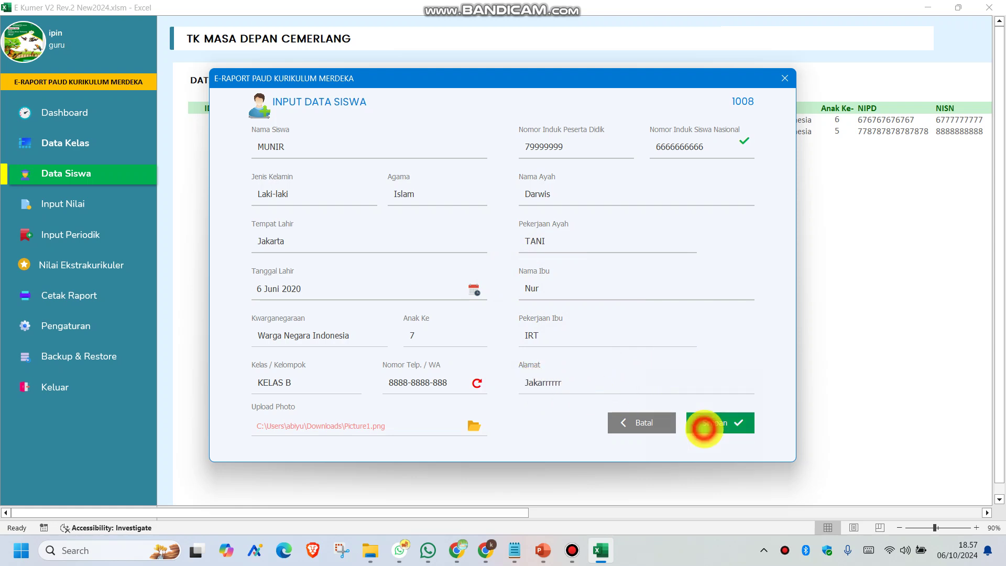
pyautogui.click(576, 336)
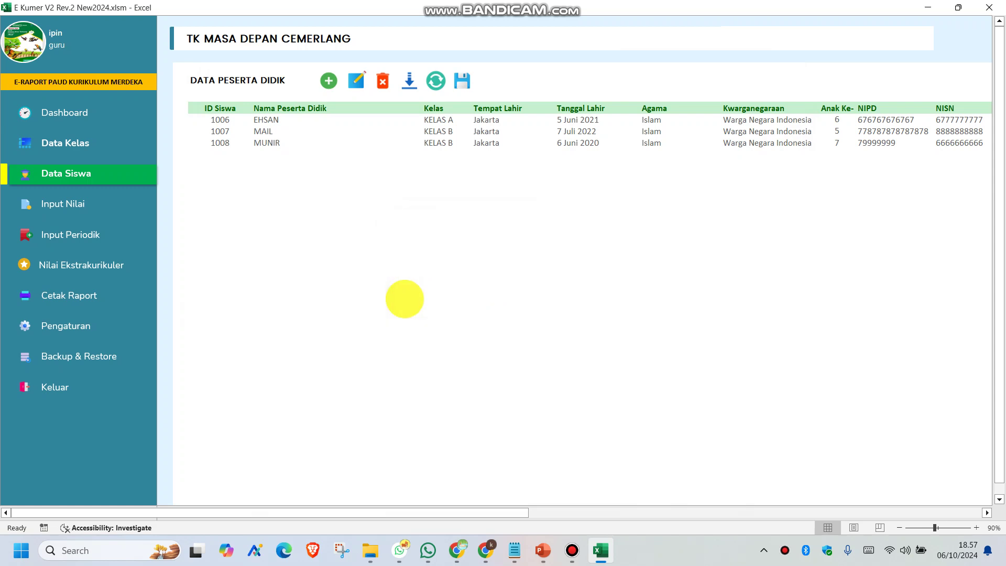
pyautogui.moveTo(537, 7)
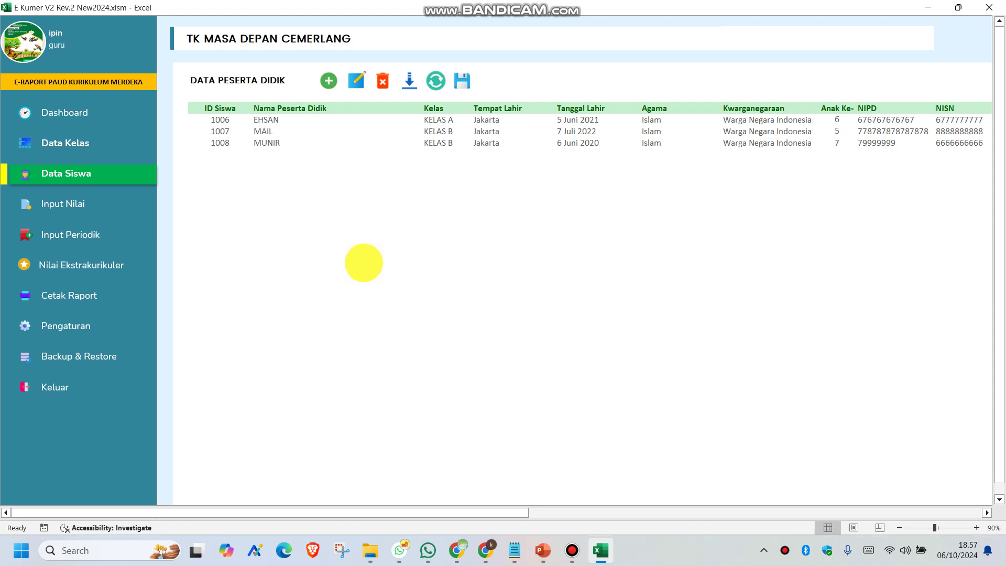
pyautogui.moveTo(468, 6)
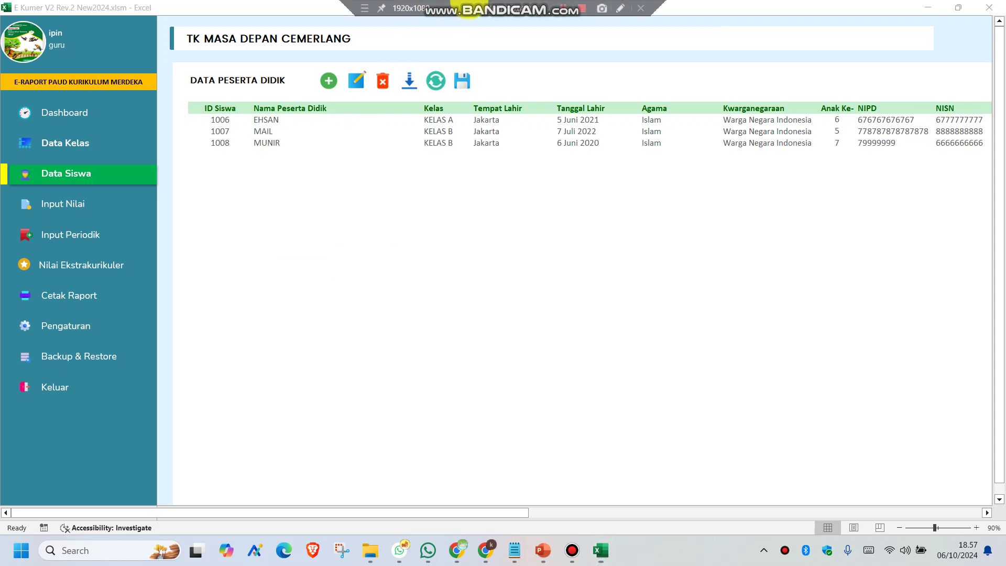